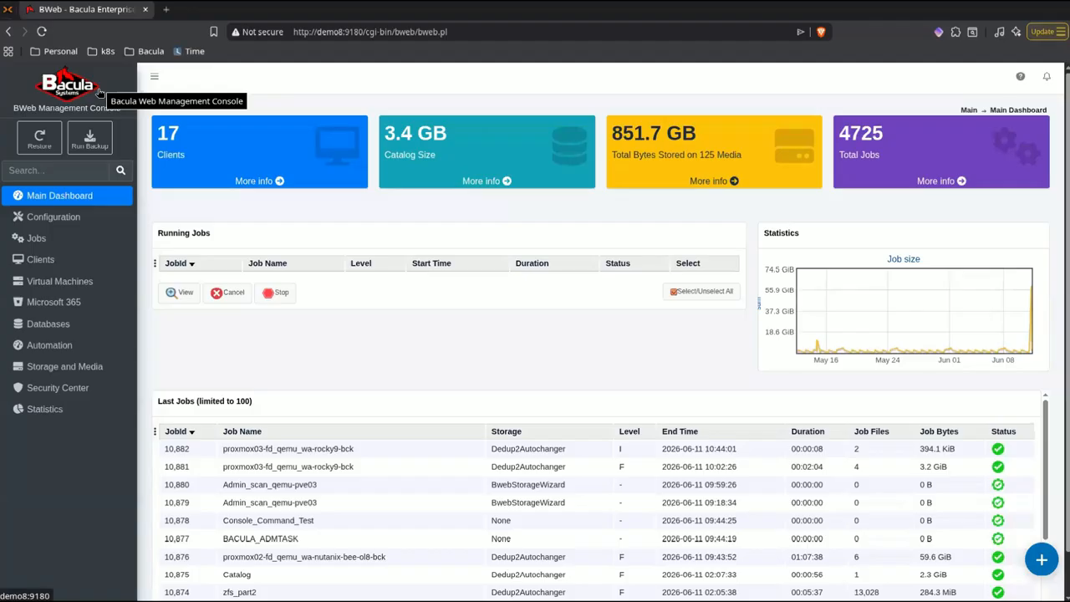
# Start a new backup run and choose the job proxmox03-fd_proxmox_wa-rocky9-bck.
pyautogui.click(94, 140)
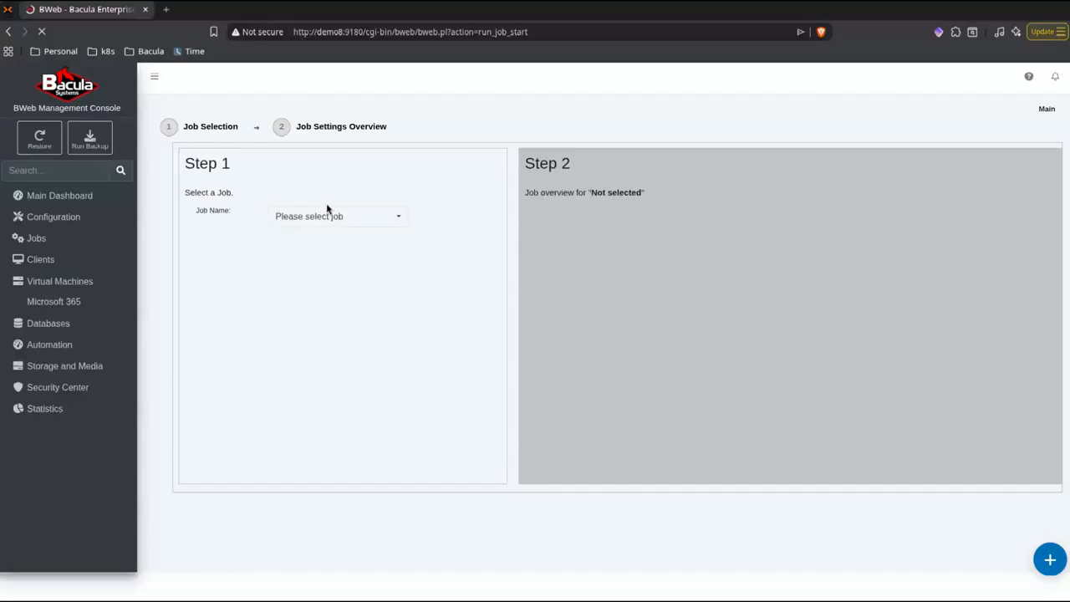
pyautogui.click(391, 217)
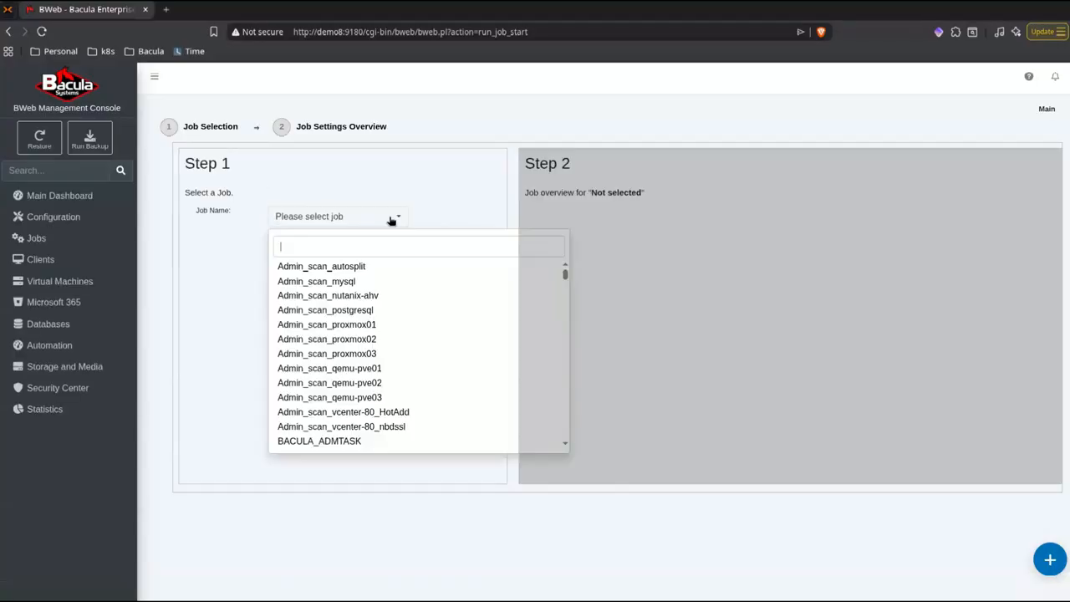
pyautogui.write('rocky9')
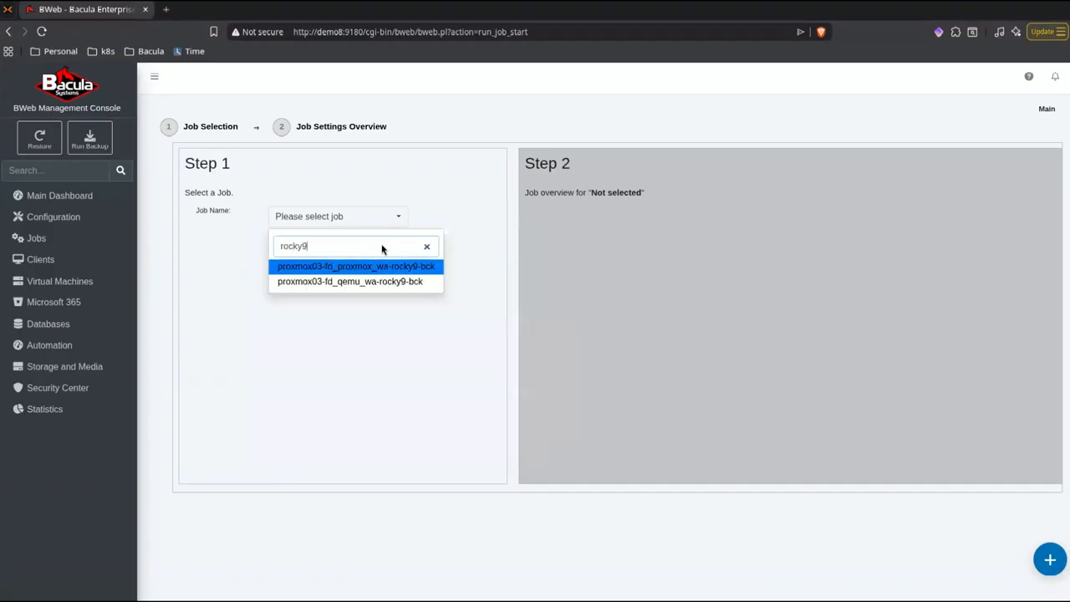
pyautogui.press('Return')
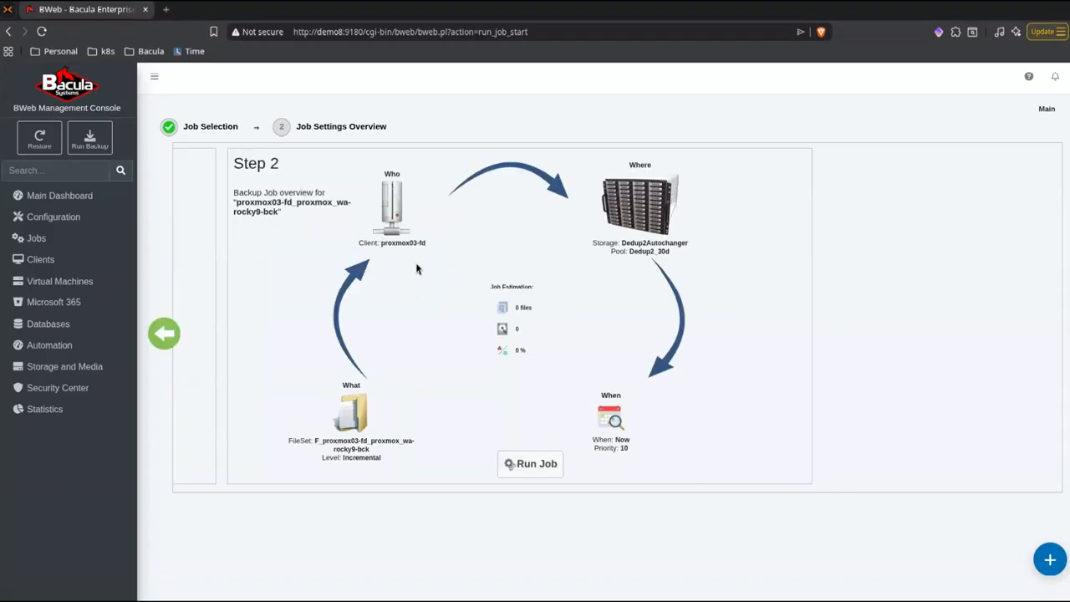
# Set the backup level to Full and run the job.
pyautogui.click(351, 419)
pyautogui.click(494, 286)
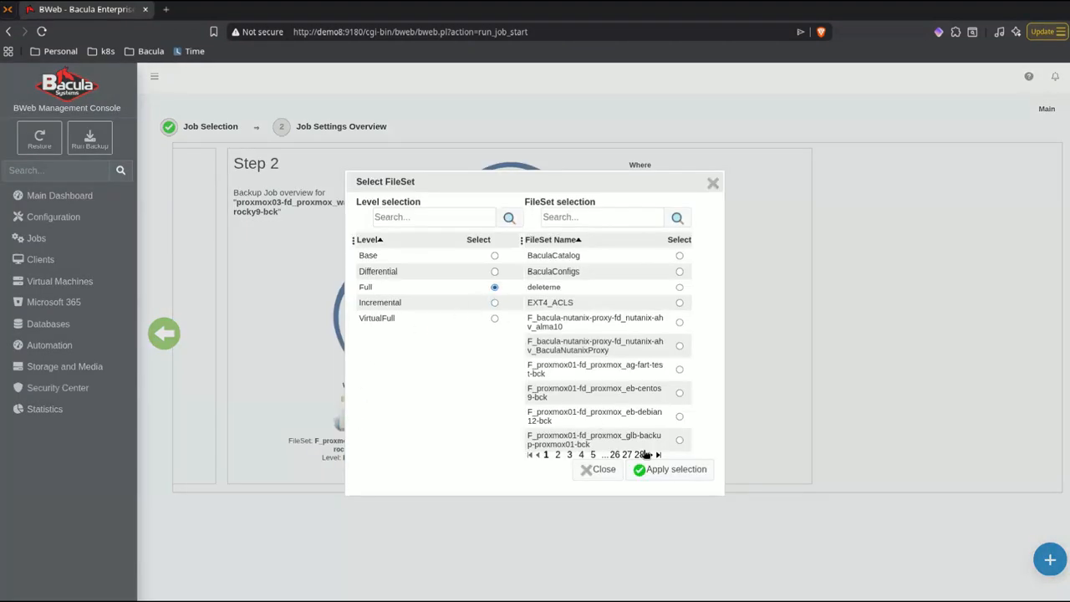
pyautogui.click(669, 471)
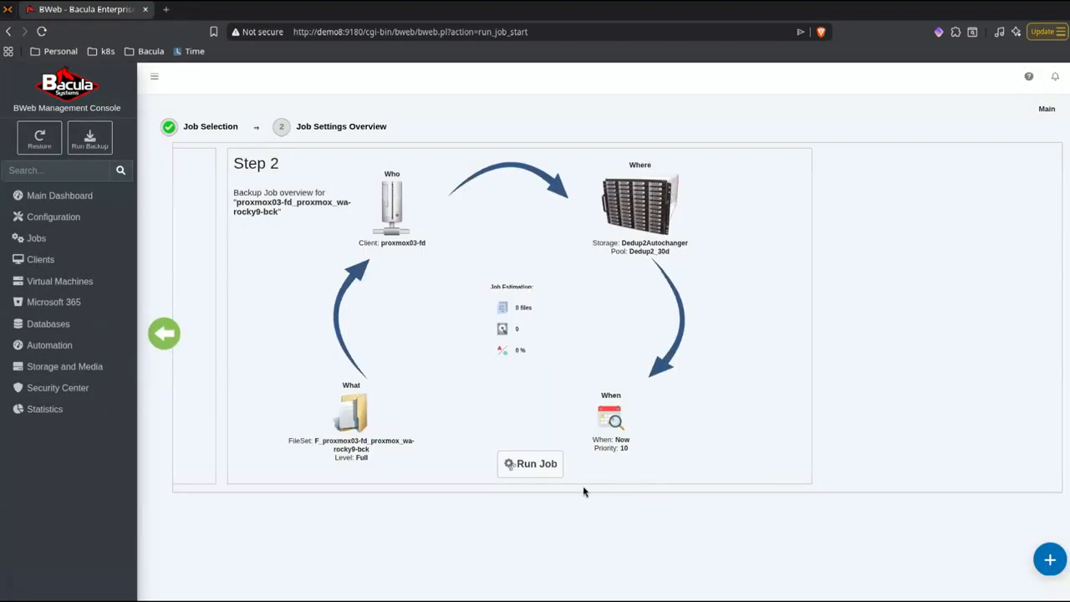
pyautogui.click(527, 461)
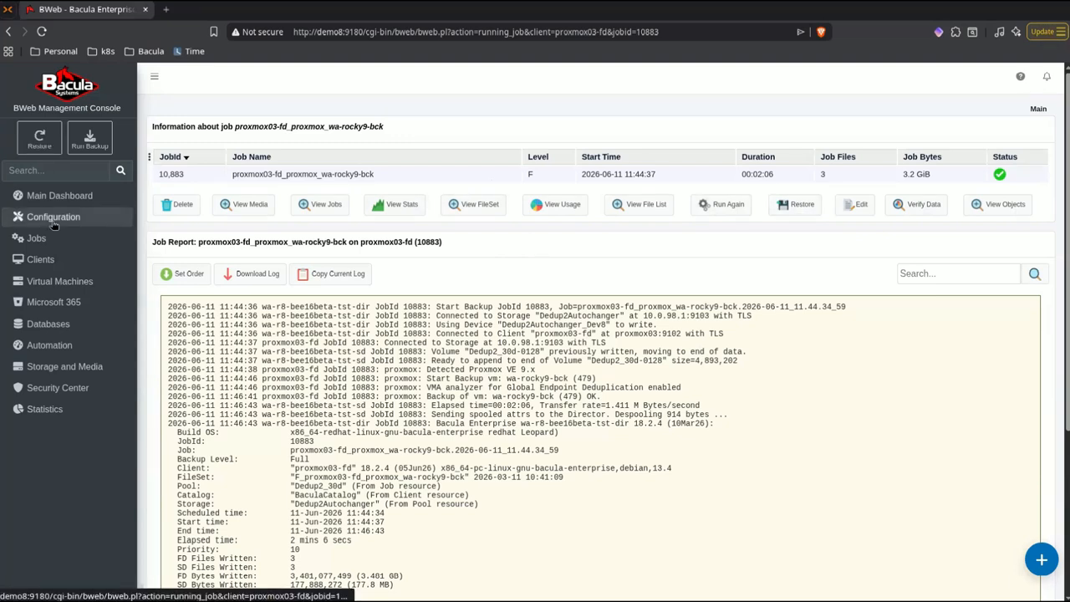
# In the virtual machine overview, filter to Proxmox VMs and begin restoring the wa-rocky9-bck backup made by job proxmox03-fd_proxmox_wa-rocky9-bck.
pyautogui.click(75, 282)
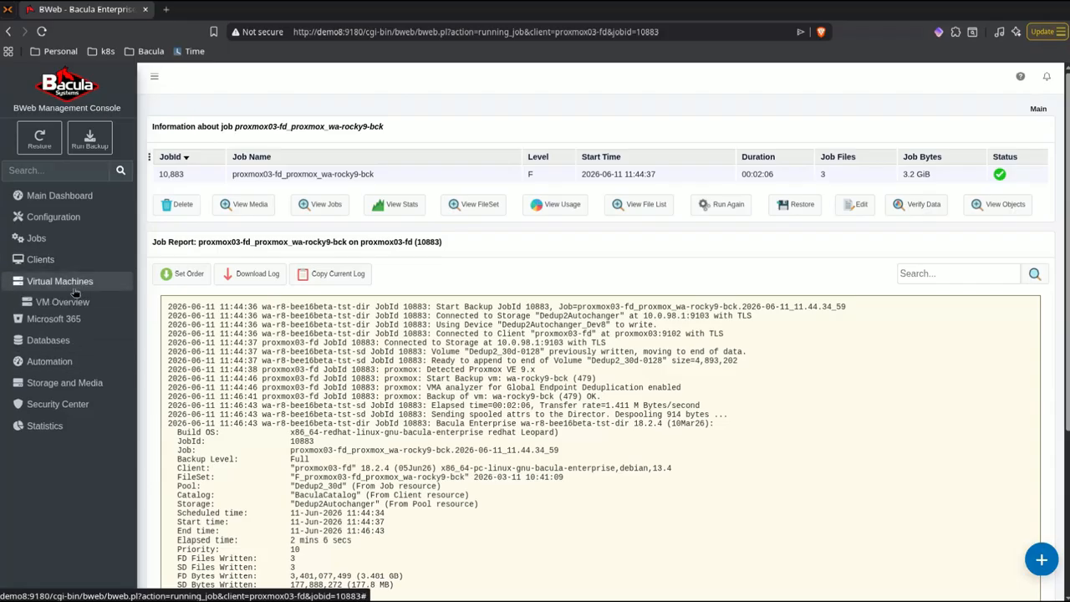
pyautogui.click(71, 304)
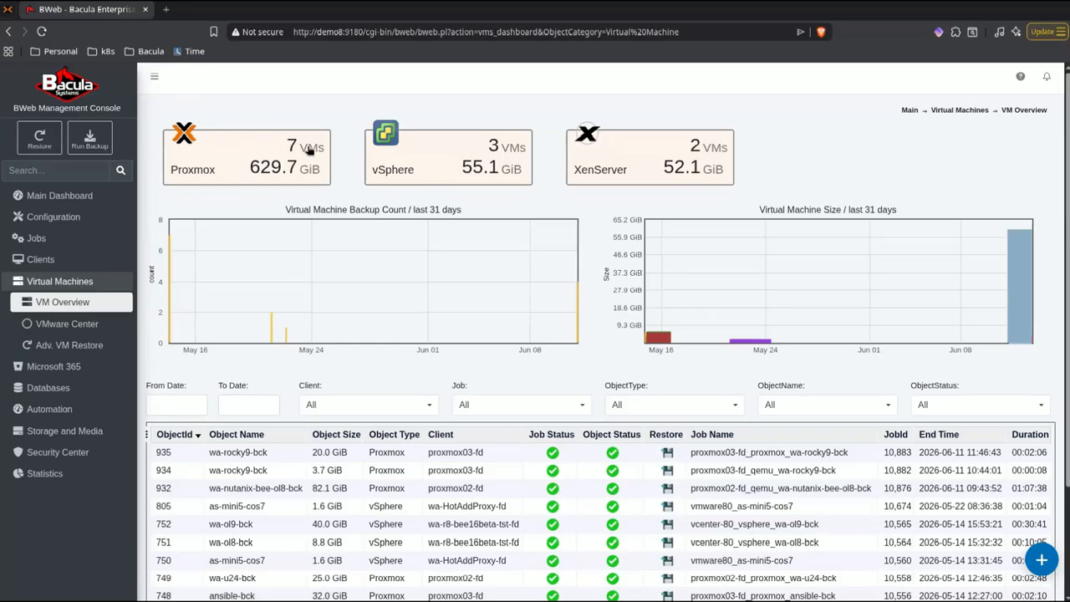
pyautogui.click(242, 157)
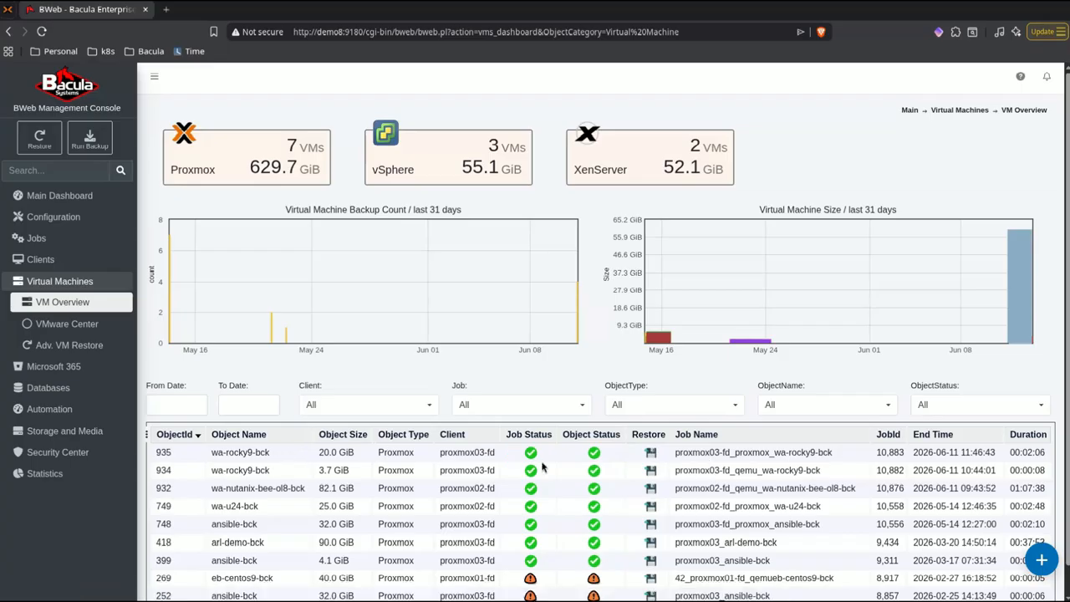
pyautogui.click(652, 455)
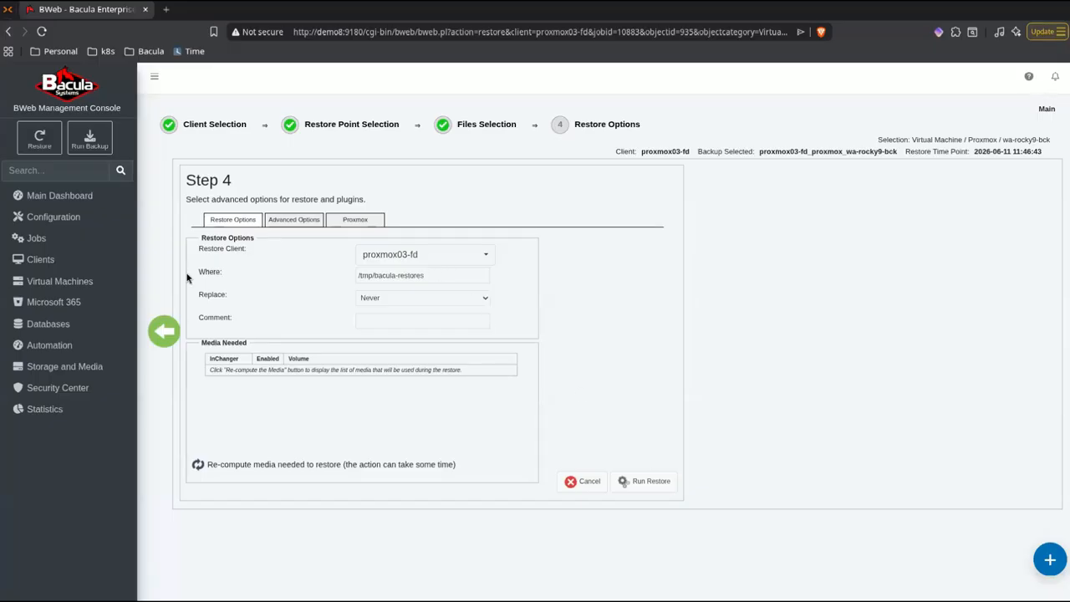
# Set the restore destination path to /, review the Proxmox restore options and run the restore.
pyautogui.moveTo(426, 275); pyautogui.dragTo(339, 280)
pyautogui.click(468, 271)
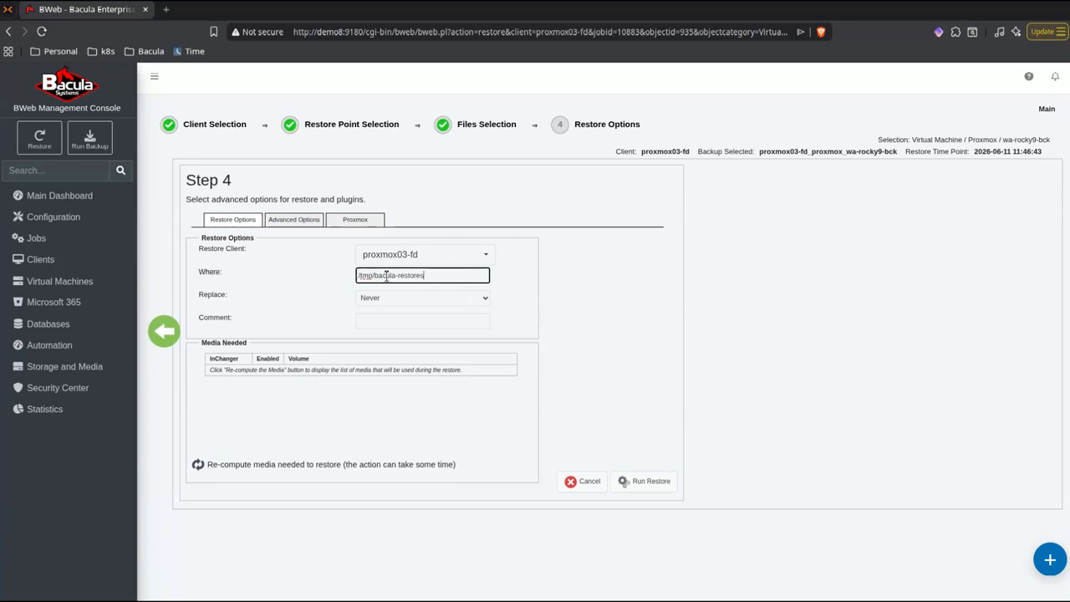
pyautogui.moveTo(444, 276); pyautogui.dragTo(319, 279)
pyautogui.write('/')
pyautogui.click(356, 221)
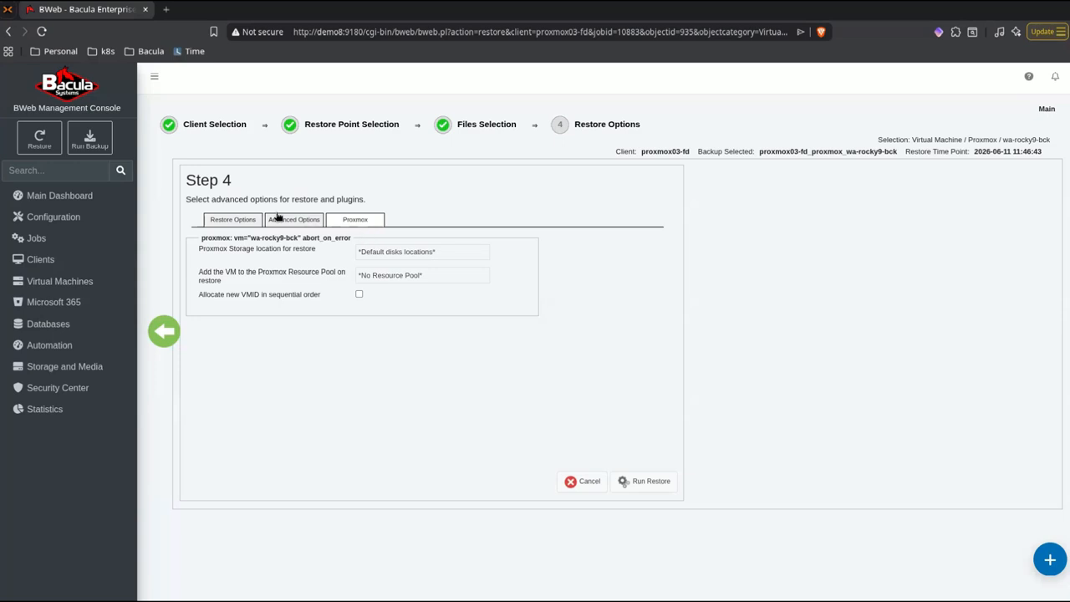
pyautogui.click(651, 484)
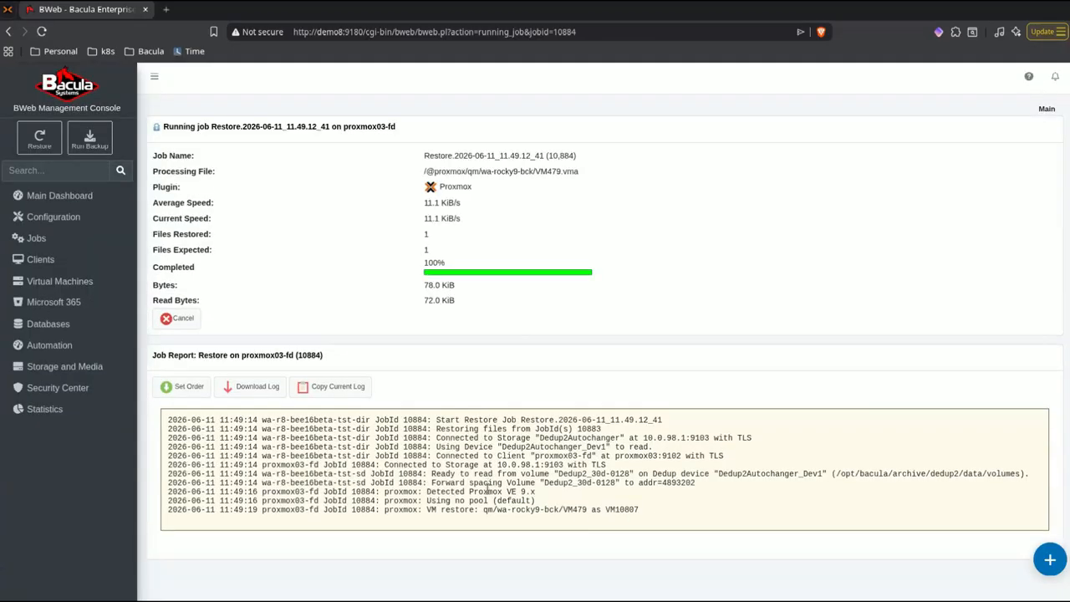
# Read the new VM ID in the restore log, then examine VM 10807 and its restore task output in Proxmox.
pyautogui.moveTo(610, 509); pyautogui.dragTo(641, 509)
pyautogui.click(634, 509)
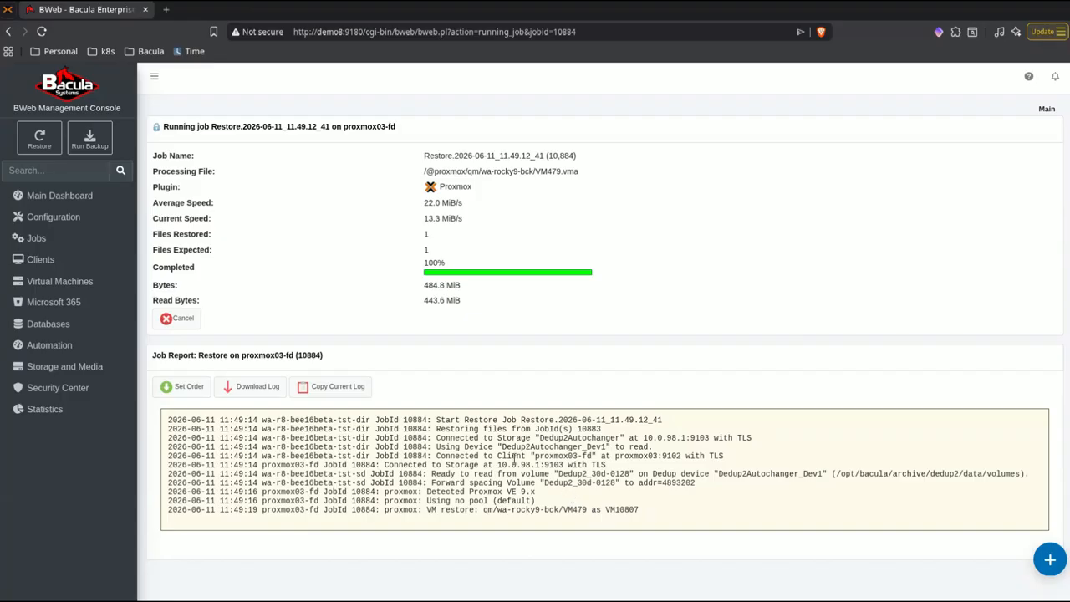
pyautogui.click(8, 10)
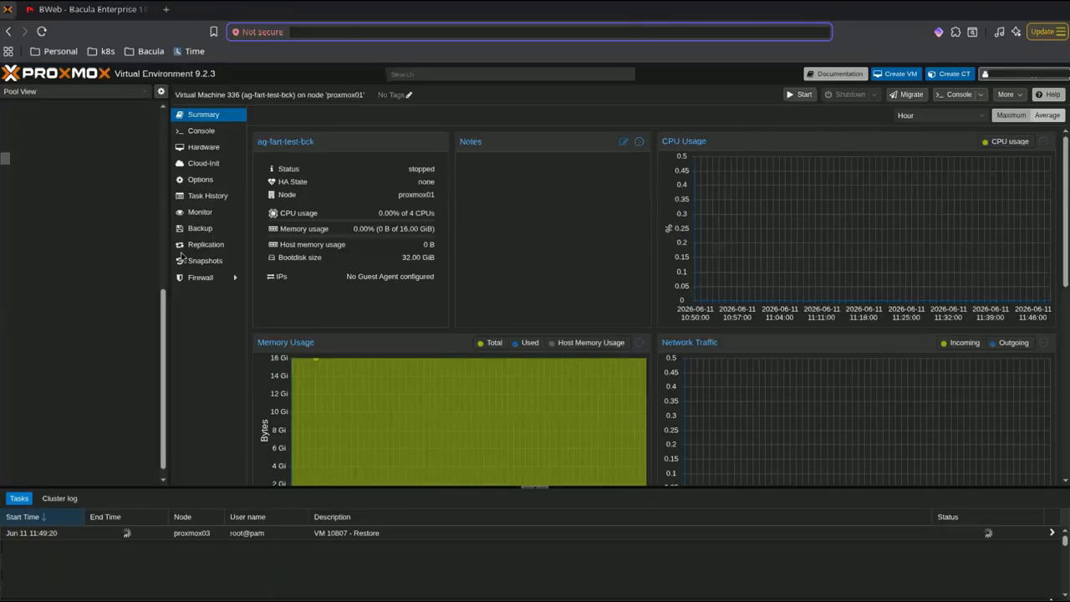
pyautogui.moveTo(168, 302); pyautogui.dragTo(166, 352)
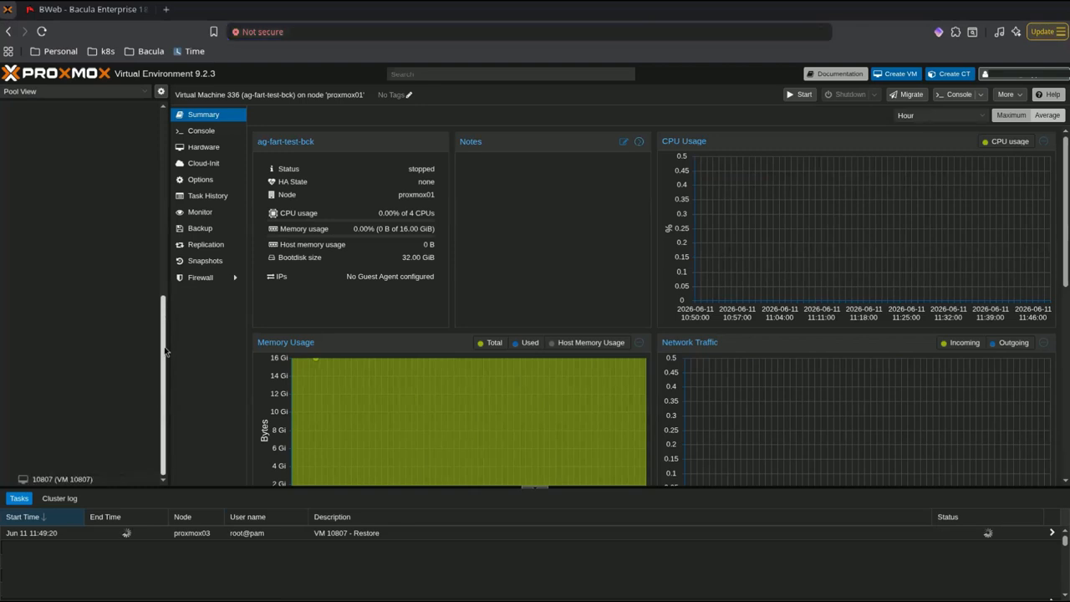
pyautogui.click(93, 480)
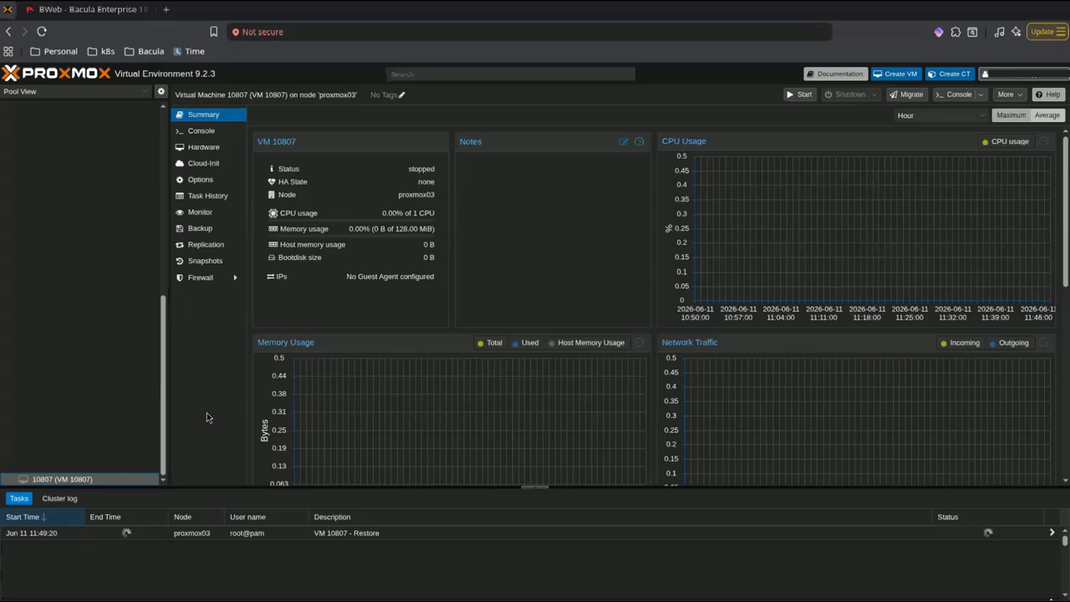
pyautogui.doubleClick(379, 535)
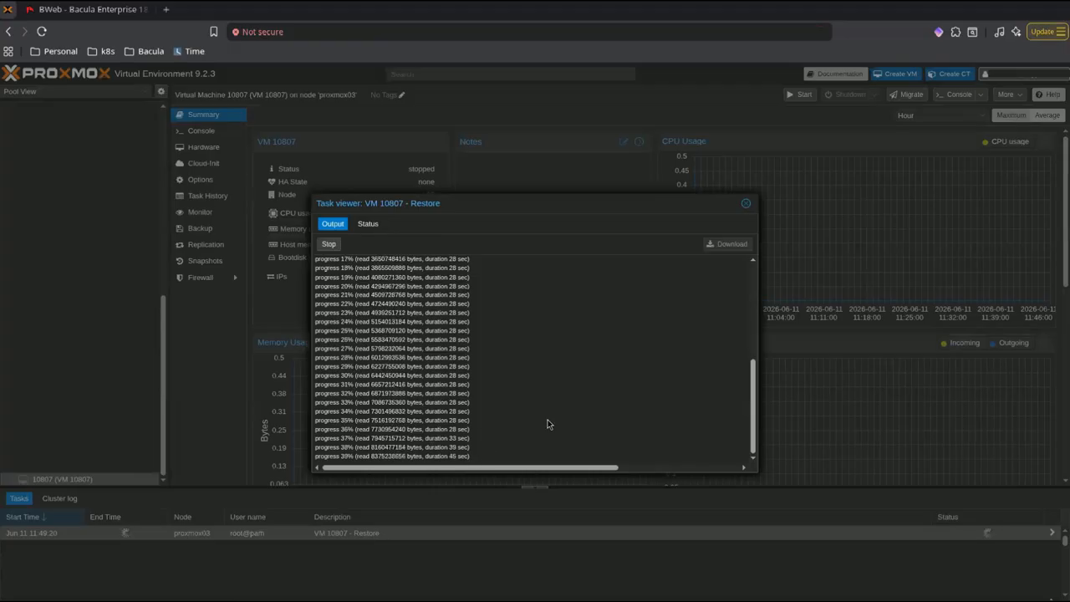
pyautogui.click(746, 203)
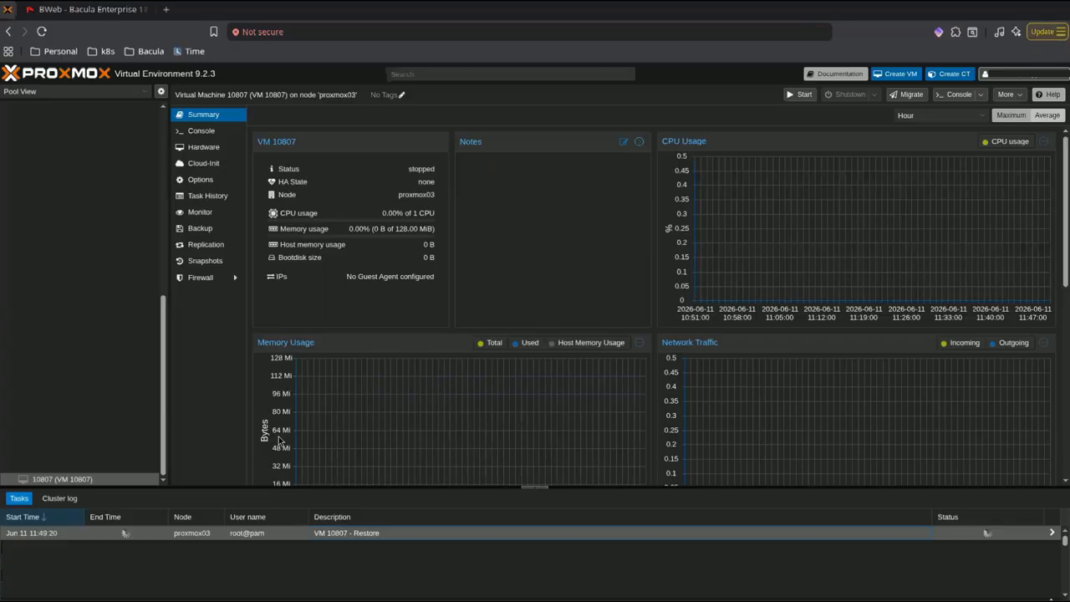
# Return to BWeb and examine the restore job report, including its termination status and the restored VM's ID.
pyautogui.click(98, 12)
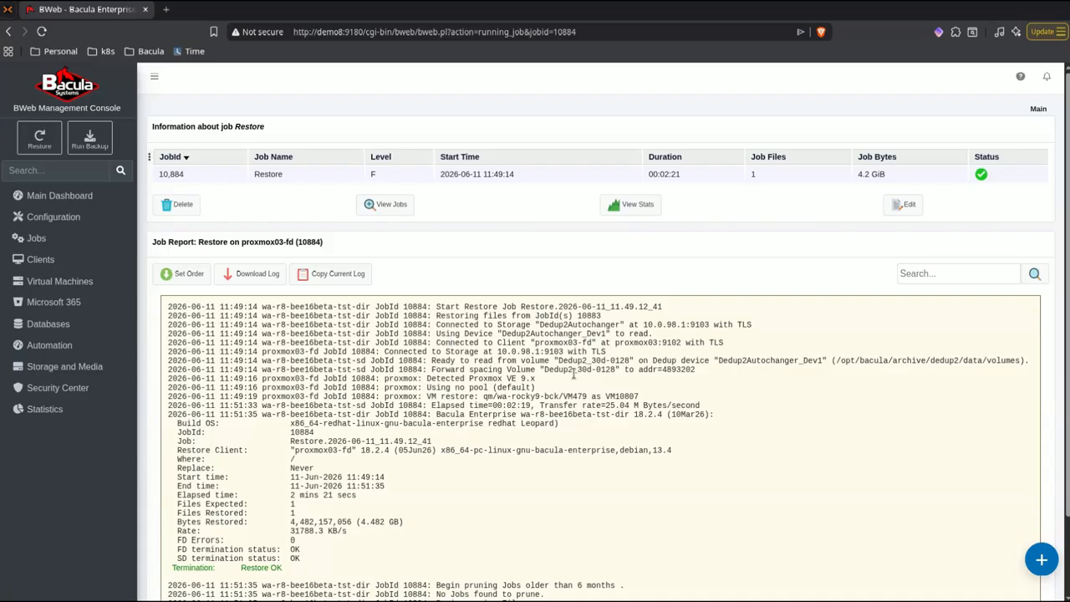
pyautogui.scroll(-1, 574, 375)
pyautogui.moveTo(167, 502); pyautogui.dragTo(307, 504)
pyautogui.click(327, 498)
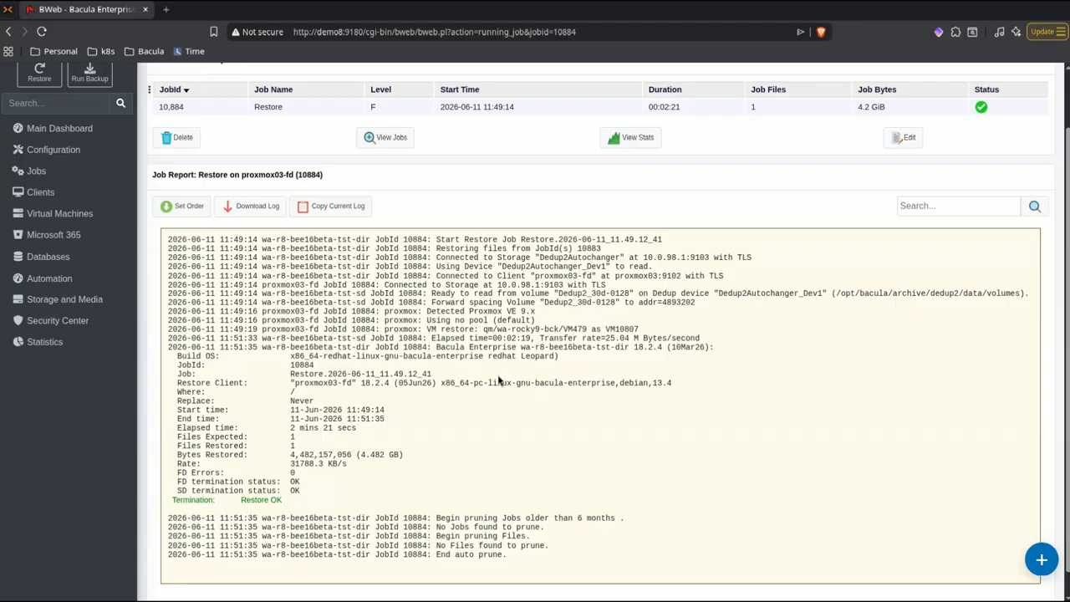
pyautogui.moveTo(425, 328); pyautogui.dragTo(587, 326)
pyautogui.doubleClick(622, 329)
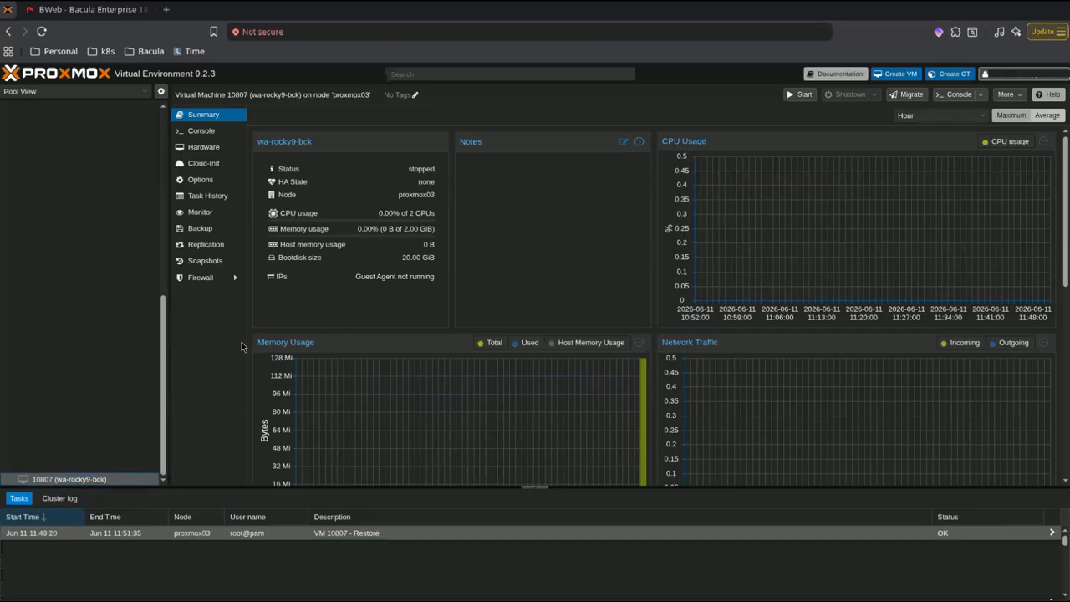
# In Proxmox, start VM 10807 and log in to its console as root with the account password.
pyautogui.click(798, 95)
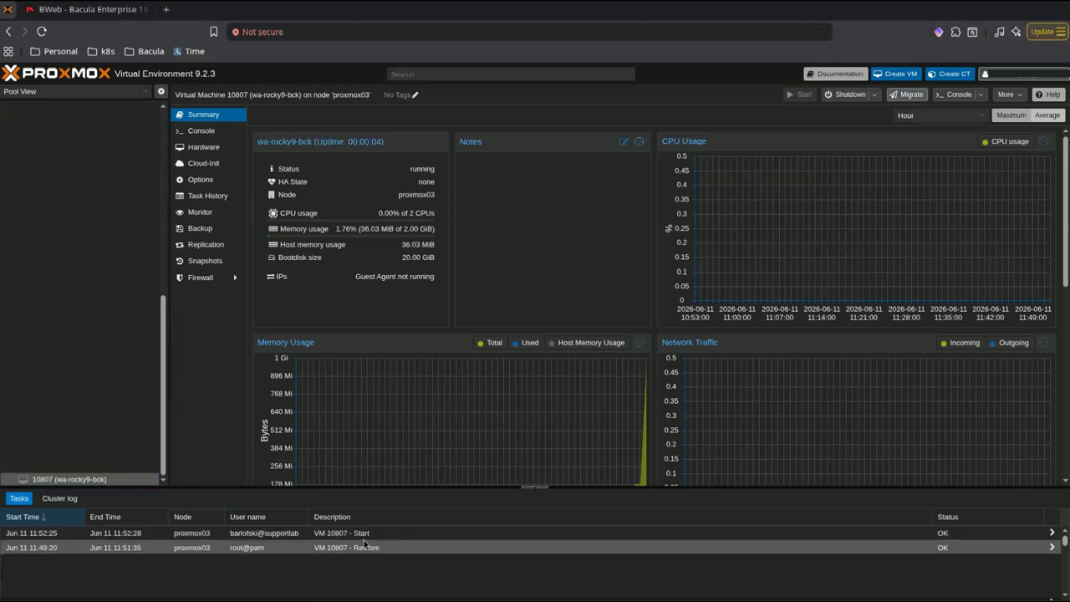
pyautogui.click(202, 134)
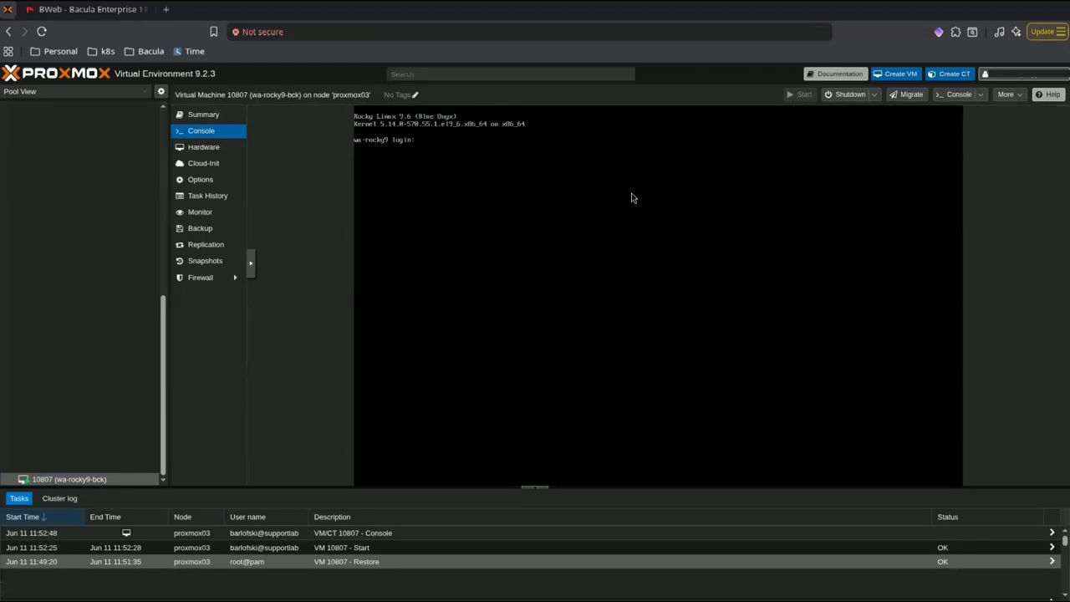
pyautogui.write('t')
pyautogui.press('Return')
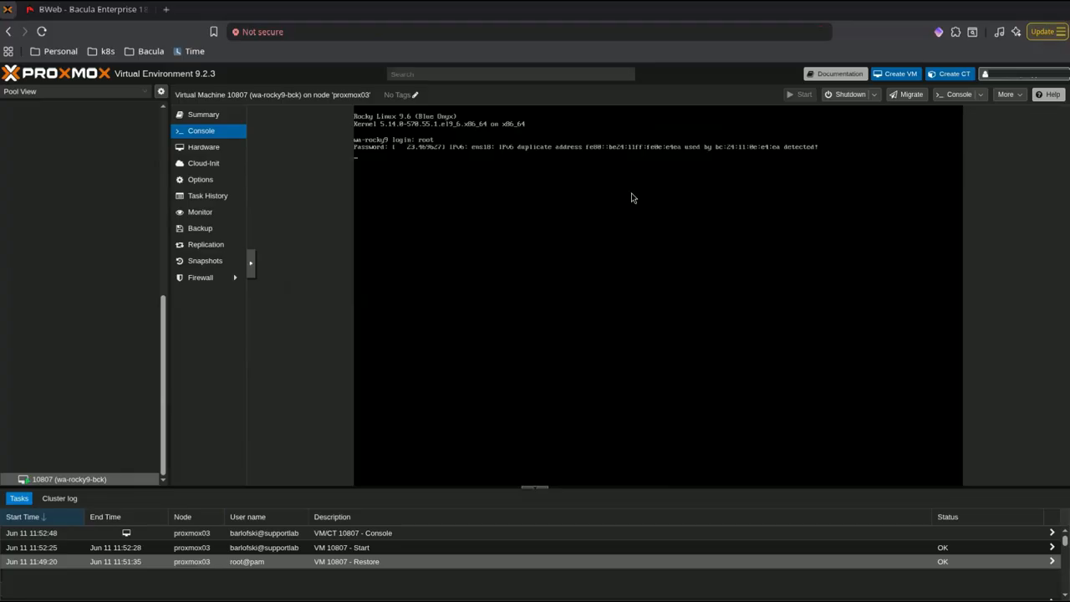
pyautogui.press('Return')
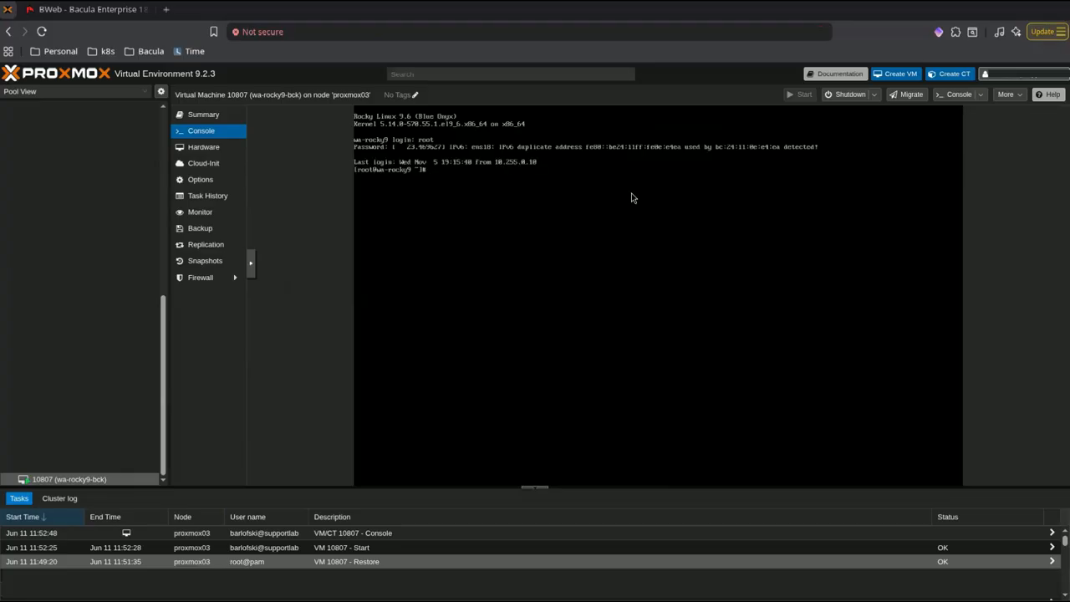
# Check the running processes in the restored VM with top, and quit it.
pyautogui.hotkey('ctrl', 'c')
pyautogui.write('top')
pyautogui.press('Return')
pyautogui.write('q')
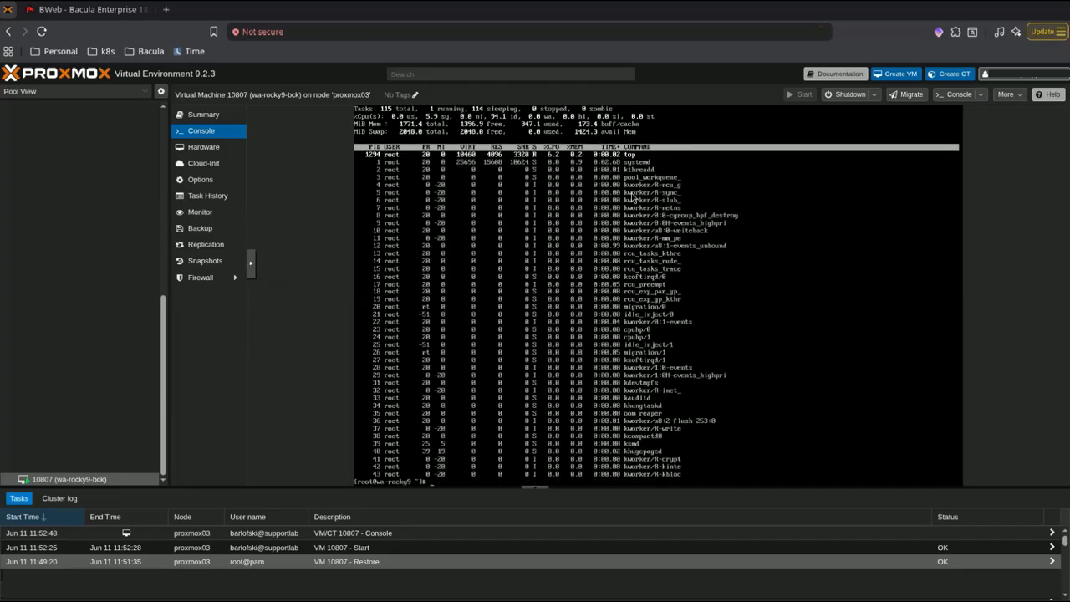
# Update the restored VM's packages with dnf update -y, running the command again after the first attempt.
pyautogui.write('dnf update -y')
pyautogui.press('Return')
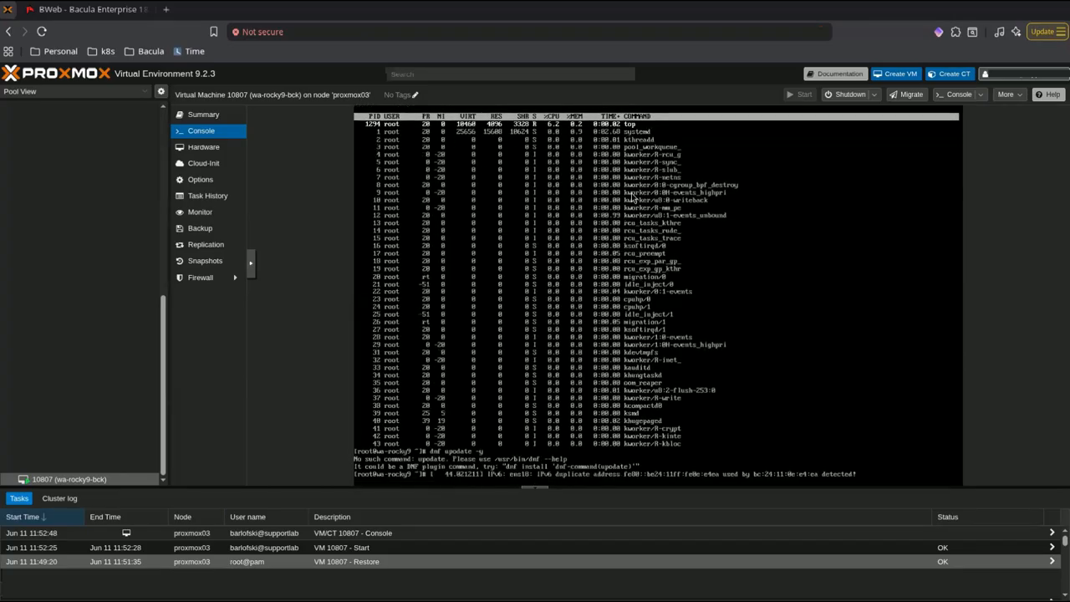
pyautogui.hotkey('ctrl', 'c')
pyautogui.write('dnf update -y')
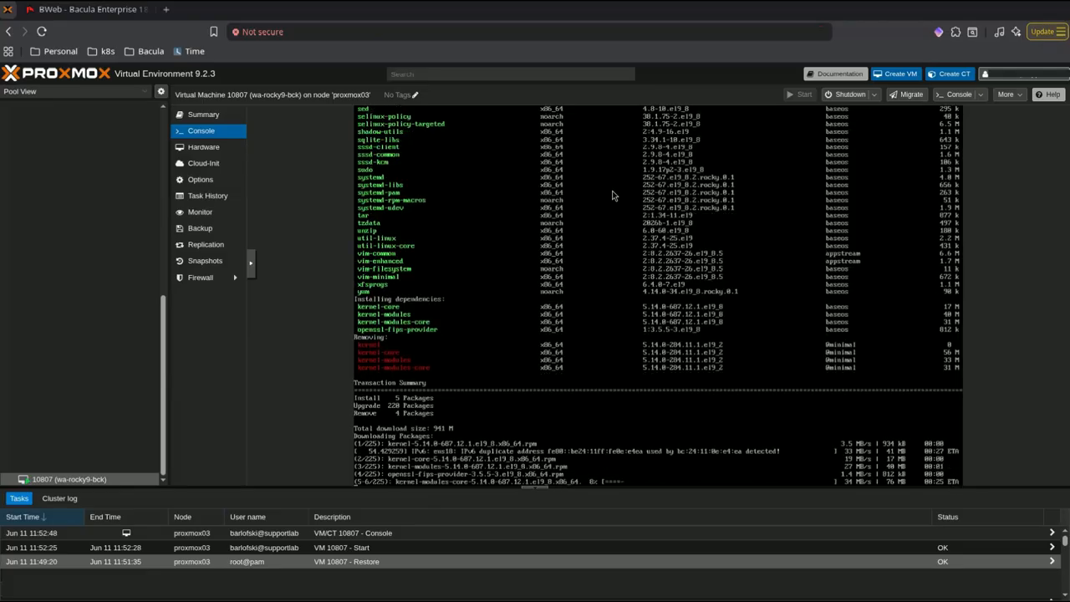
# Rename VM 10807 to wa-rocky9-restored in its options.
pyautogui.click(201, 179)
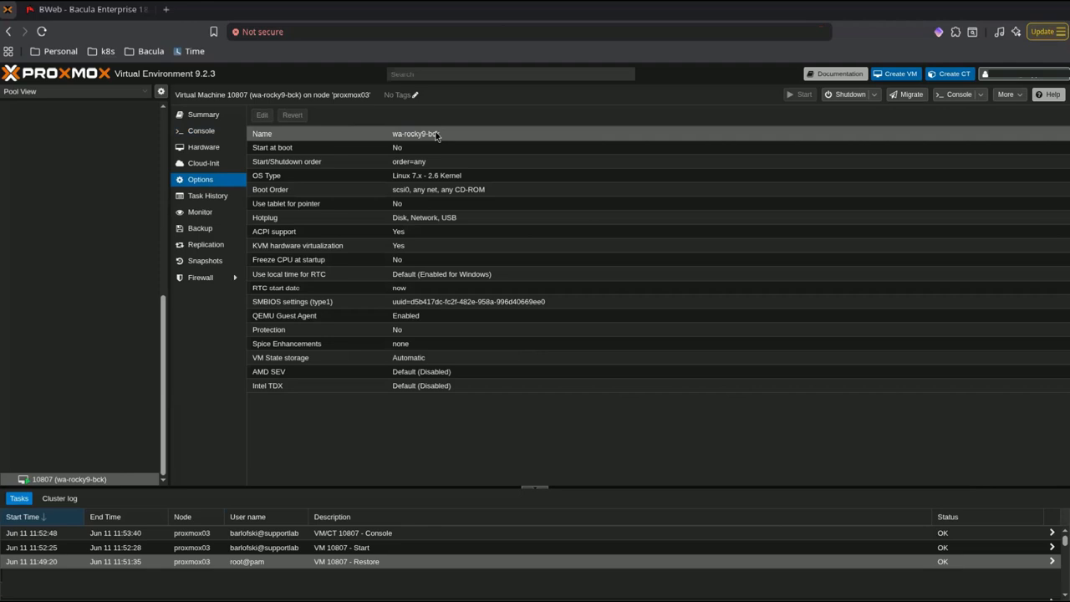
pyautogui.doubleClick(436, 136)
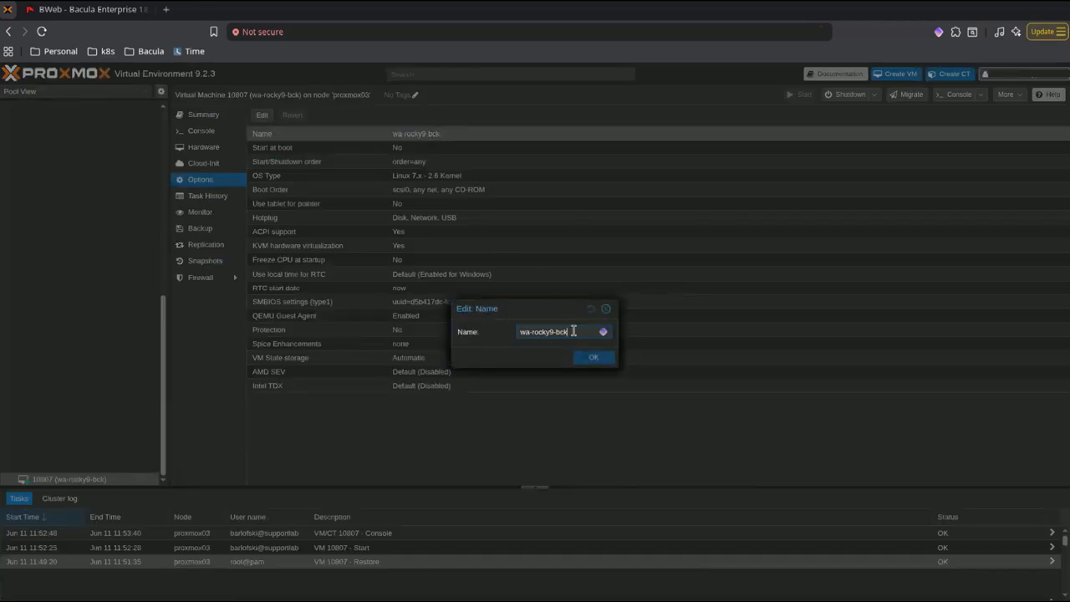
pyautogui.press('BackSpace')
pyautogui.press('BackSpace')
pyautogui.write('restored')
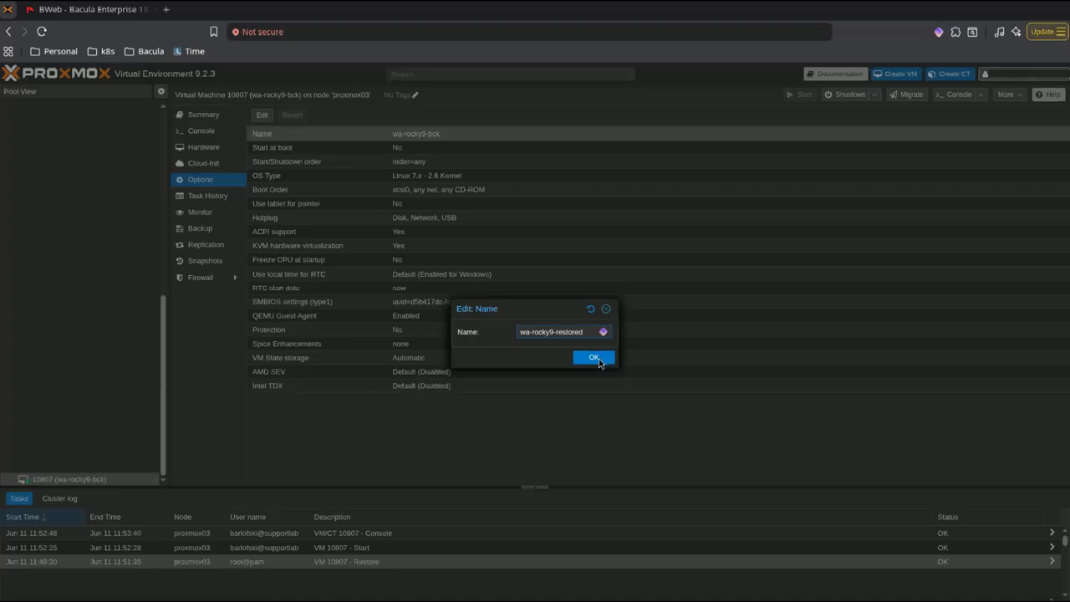
pyautogui.click(597, 357)
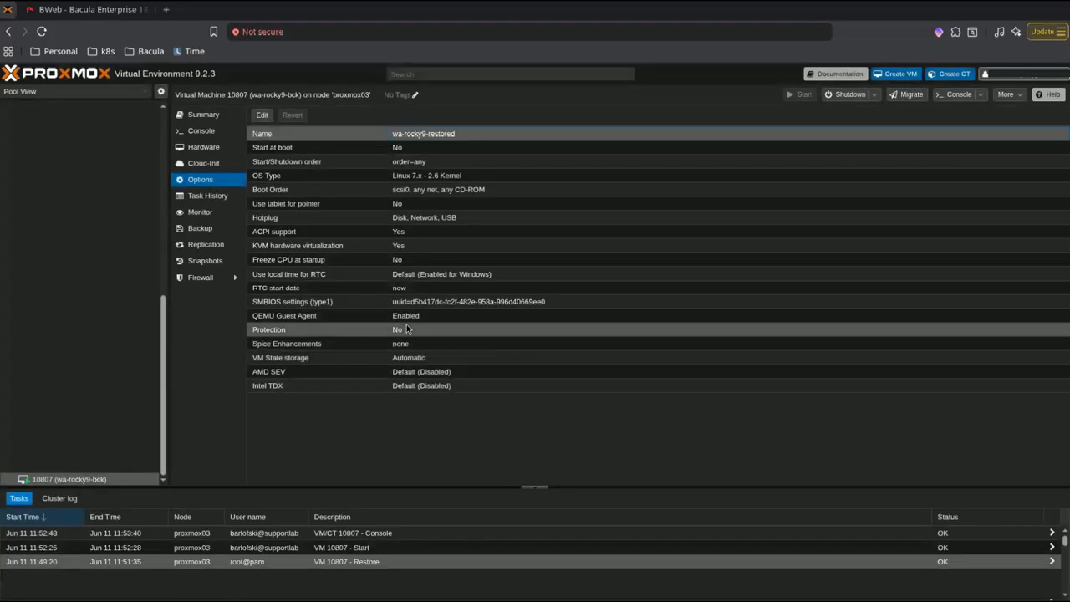
# Review the restored VM's hardware, and check the package update's progress in its console.
pyautogui.click(200, 147)
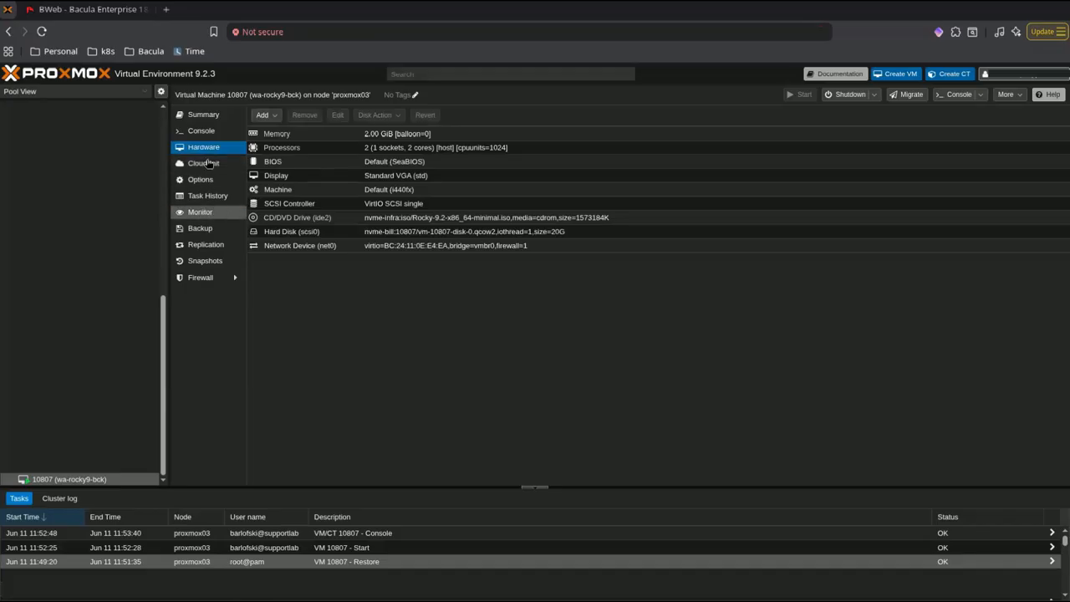
pyautogui.click(208, 134)
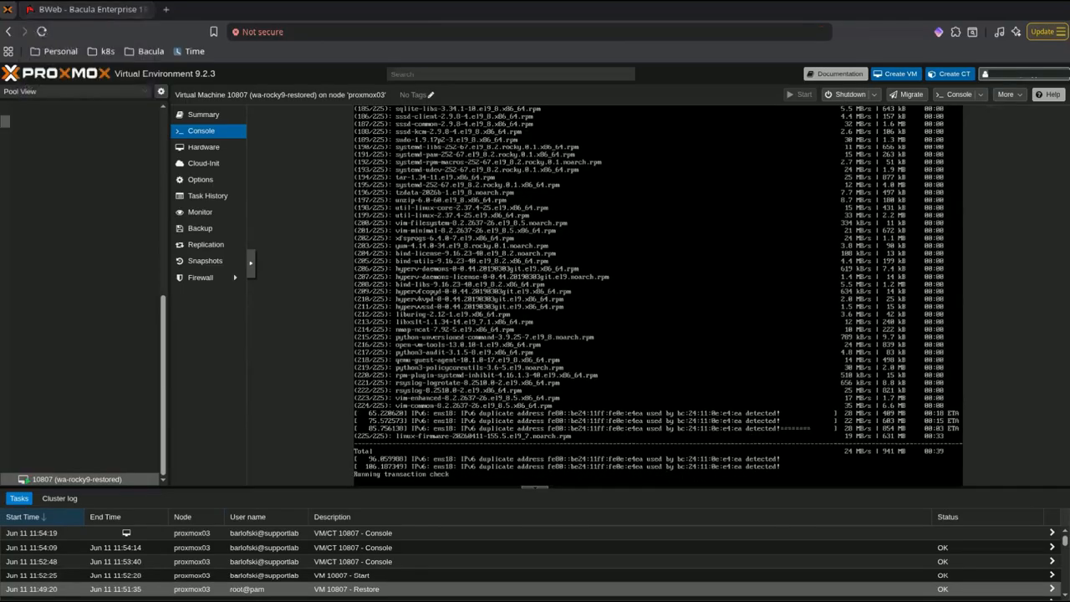
# Switch to BWeb, search the Director's filesets for "rock", and open the qemu fileset for wa-rocky9-bck.
pyautogui.click(96, 8)
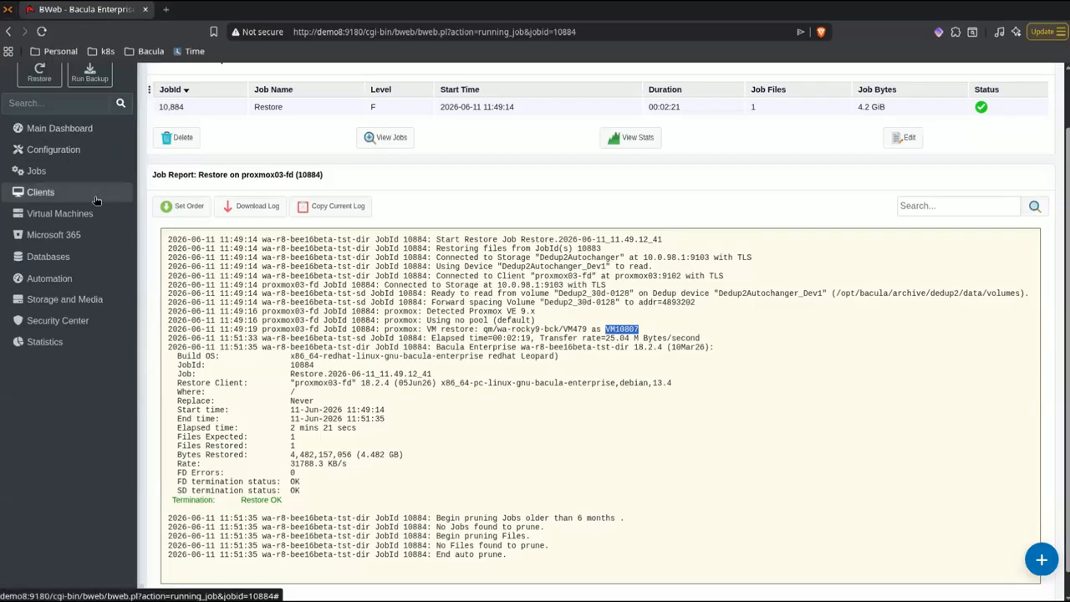
pyautogui.click(66, 92)
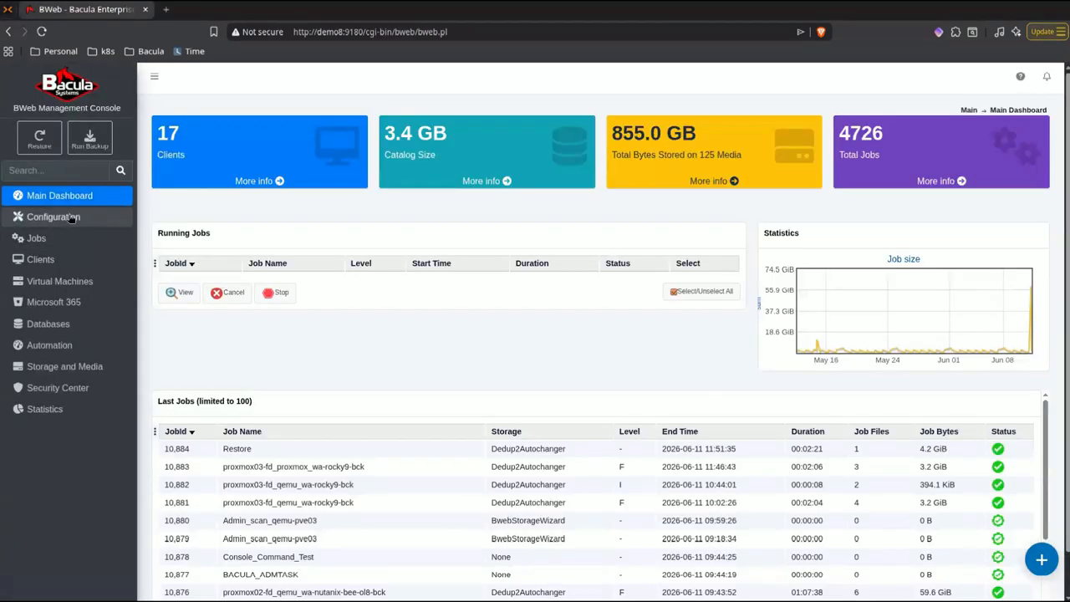
pyautogui.click(72, 217)
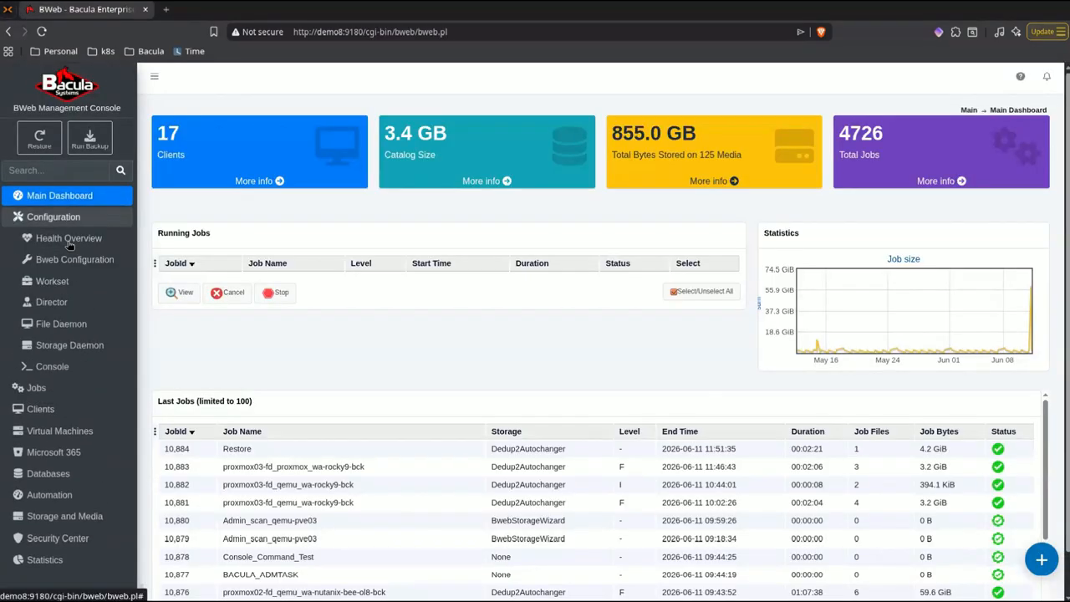
pyautogui.click(56, 301)
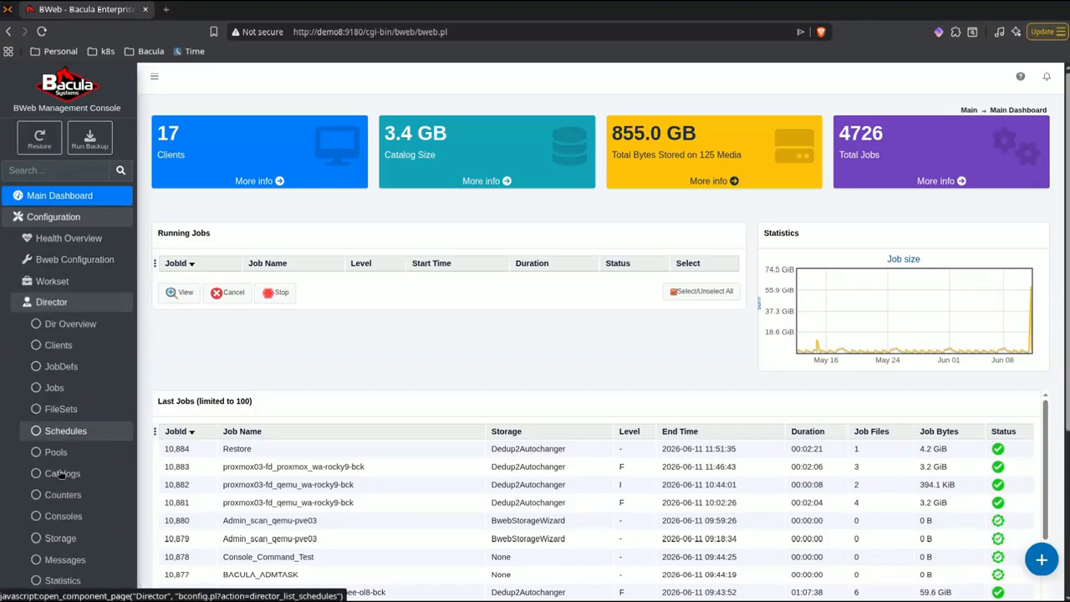
pyautogui.click(60, 409)
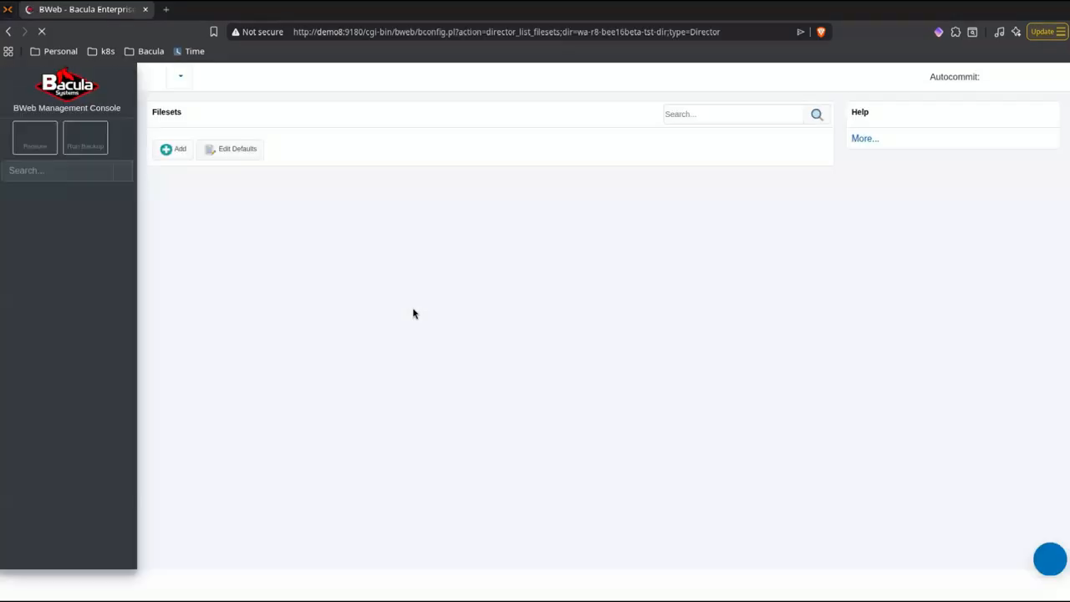
pyautogui.click(701, 115)
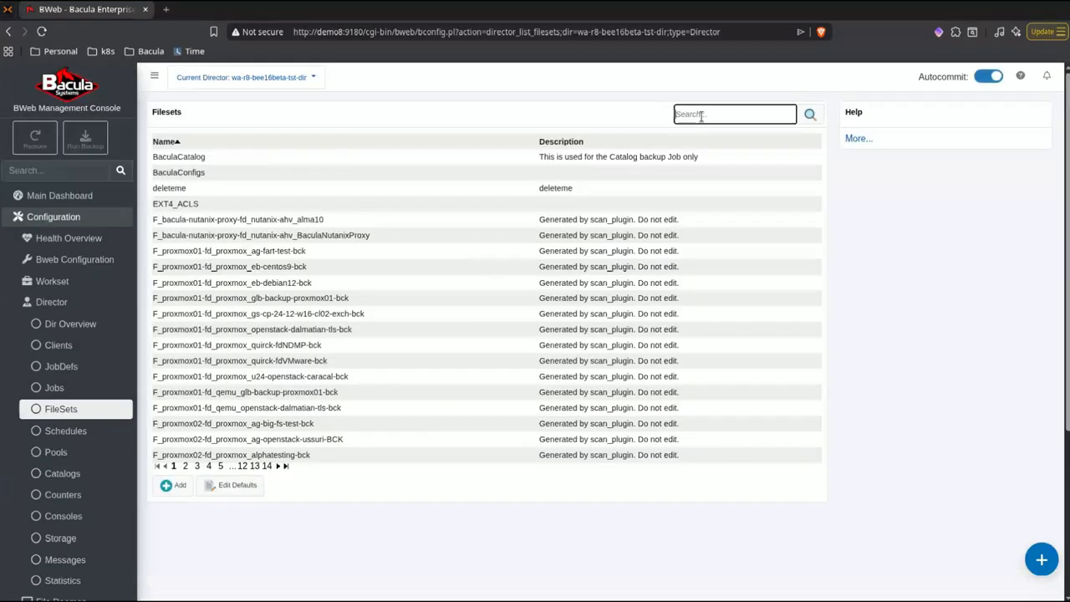
pyautogui.write('rock')
pyautogui.click(249, 178)
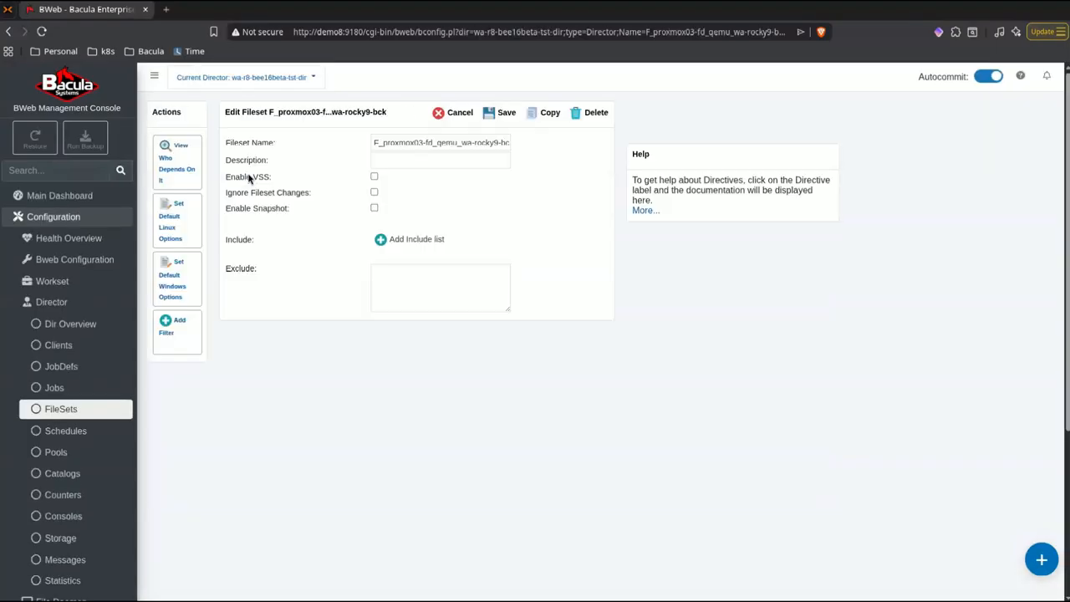
# Examine the qemu plugin command in the fileset's include list, checking its vm, mode and abort_on_error parameters, and close it without changes.
pyautogui.click(433, 258)
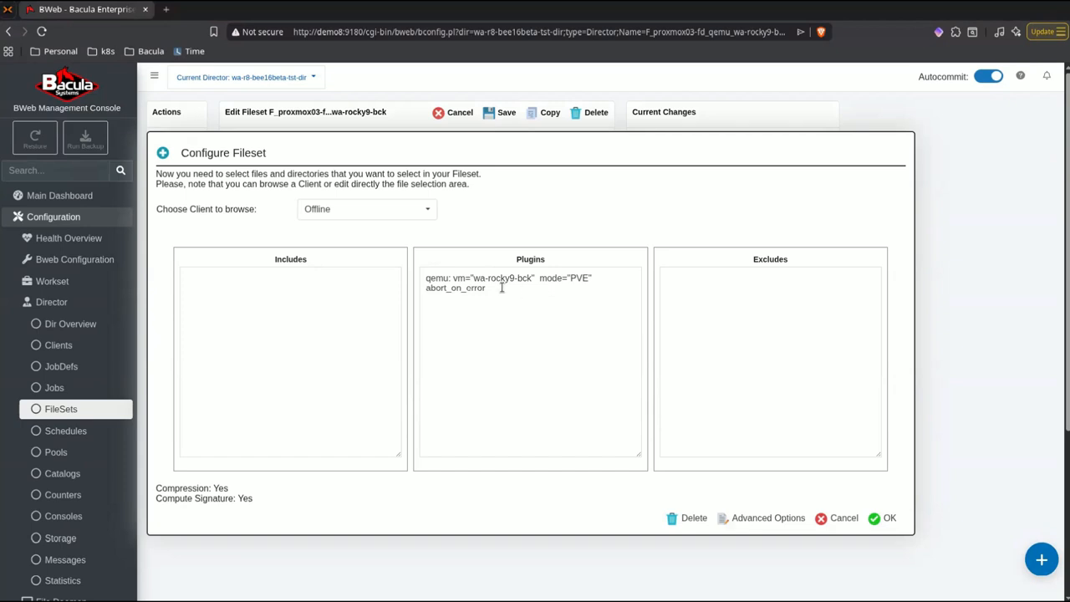
pyautogui.moveTo(424, 280); pyautogui.dragTo(597, 292)
pyautogui.click(565, 327)
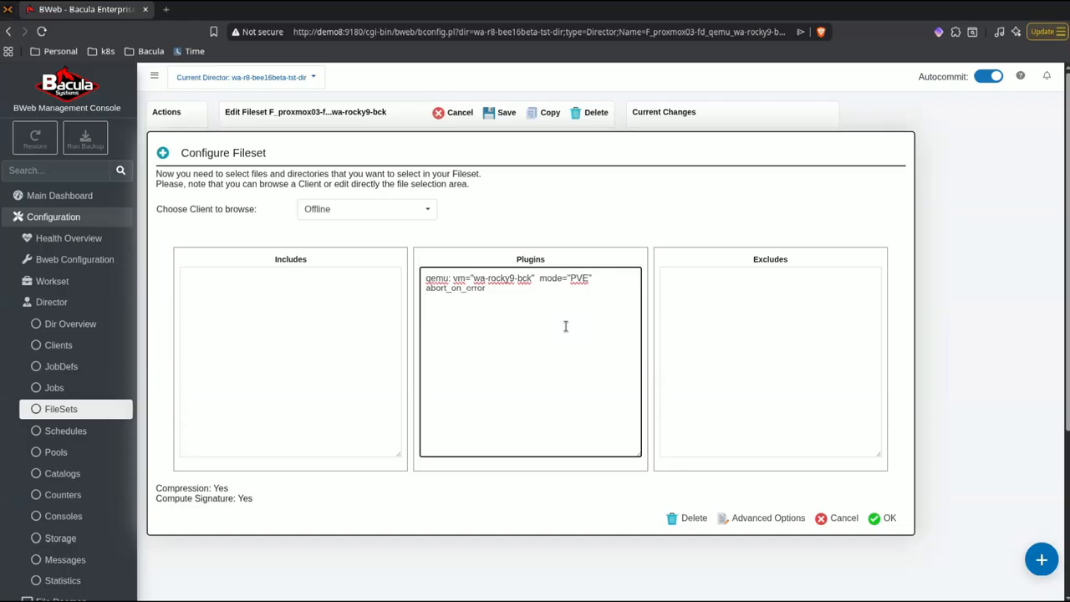
pyautogui.moveTo(452, 278); pyautogui.dragTo(590, 276)
pyautogui.doubleClick(458, 289)
pyautogui.click(486, 350)
pyautogui.click(838, 517)
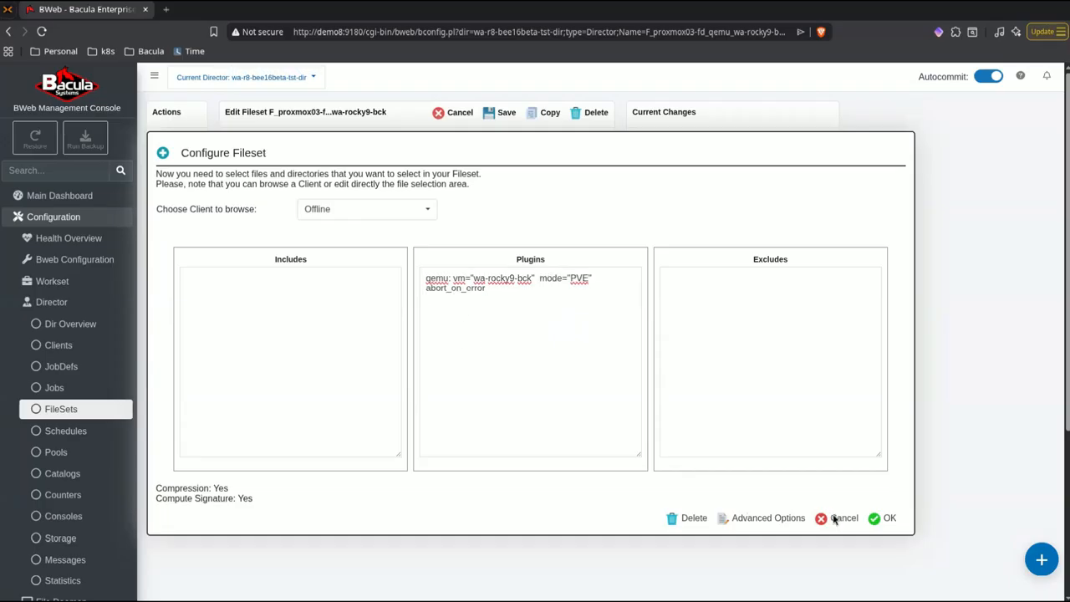
# Search the Director's jobs for "rocky9", open proxmox03-fd_qemu_wa-rocky9-bck, and check which fileset it uses.
pyautogui.click(62, 389)
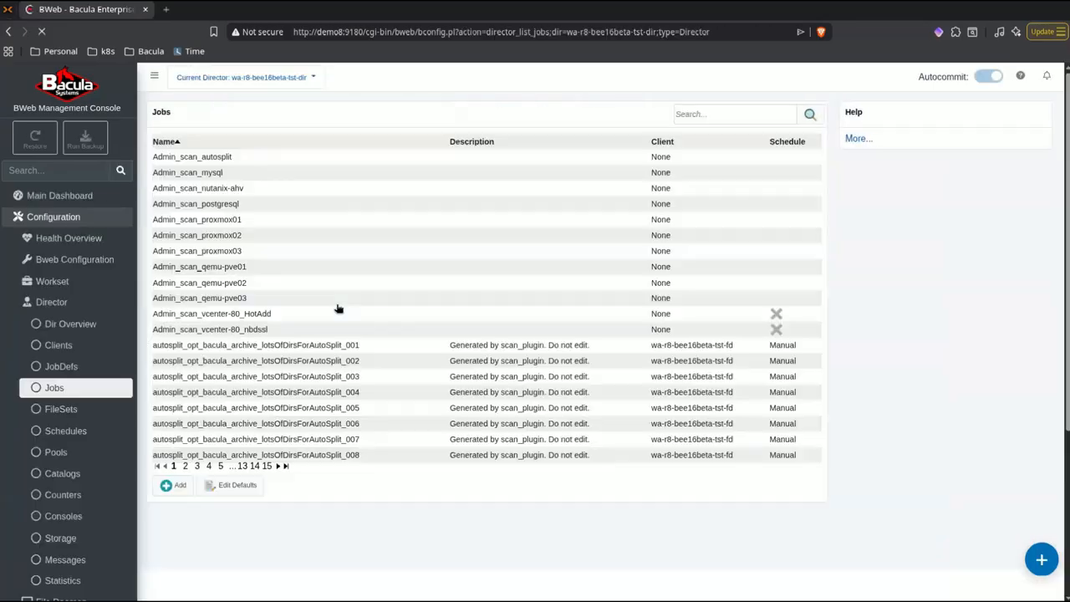
pyautogui.click(720, 113)
pyautogui.write('rocky')
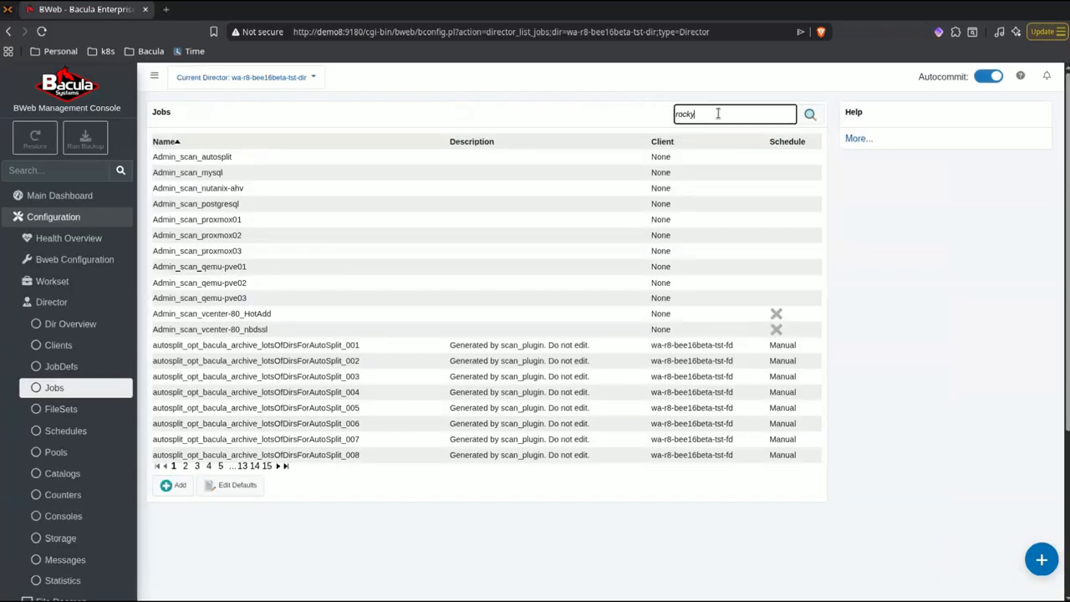
pyautogui.write('9')
pyautogui.press('Return')
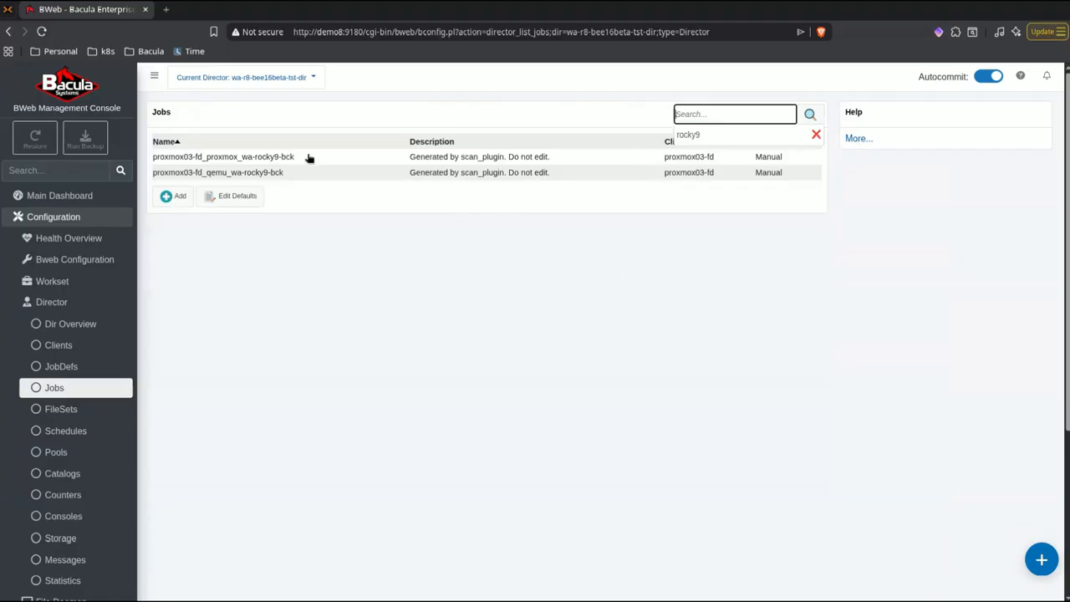
pyautogui.click(278, 174)
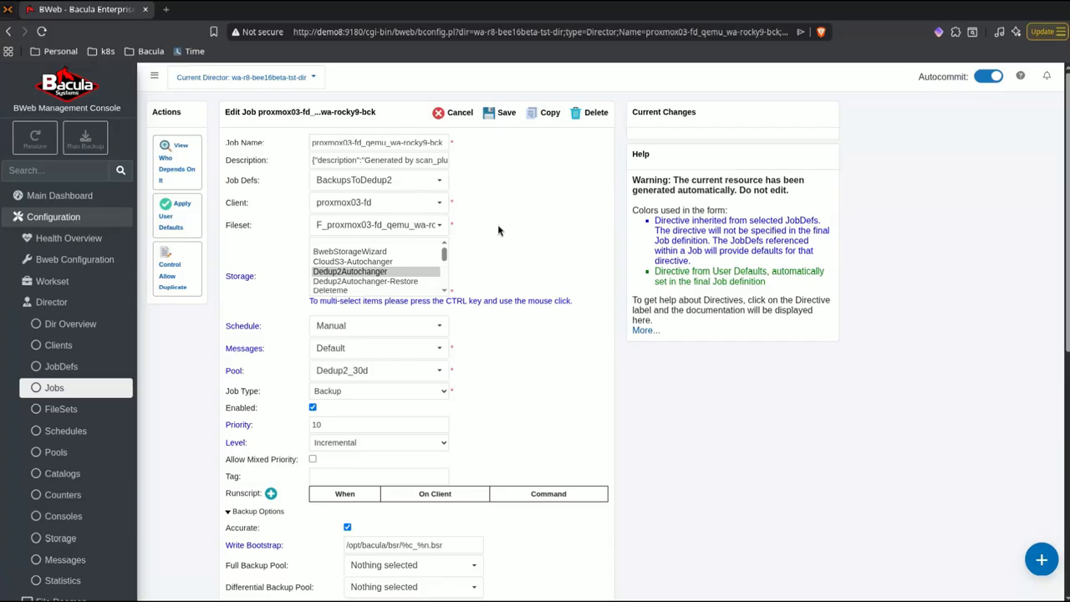
pyautogui.click(439, 225)
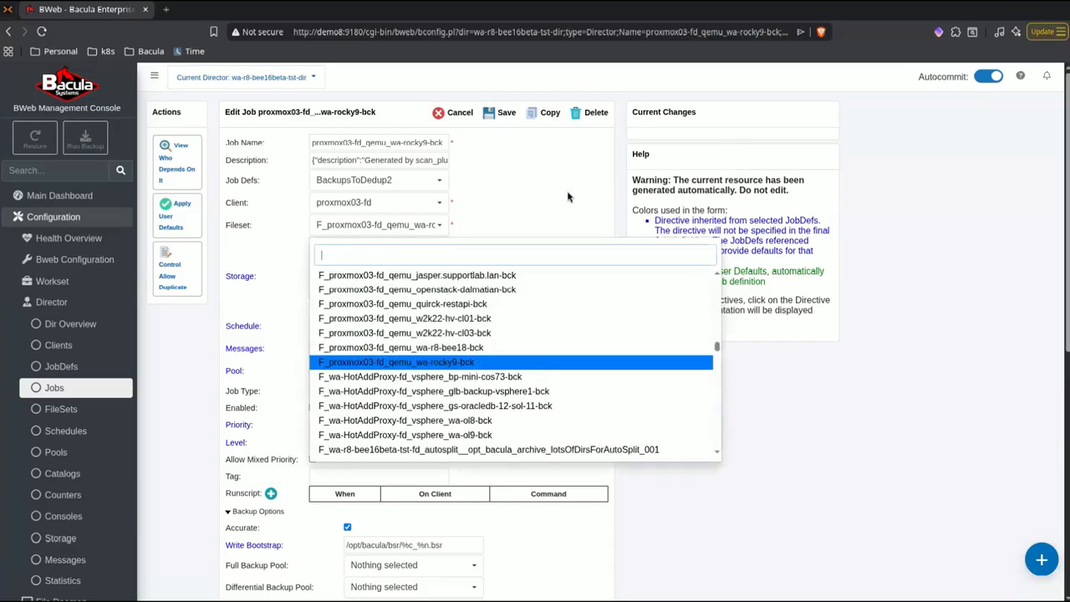
pyautogui.click(561, 194)
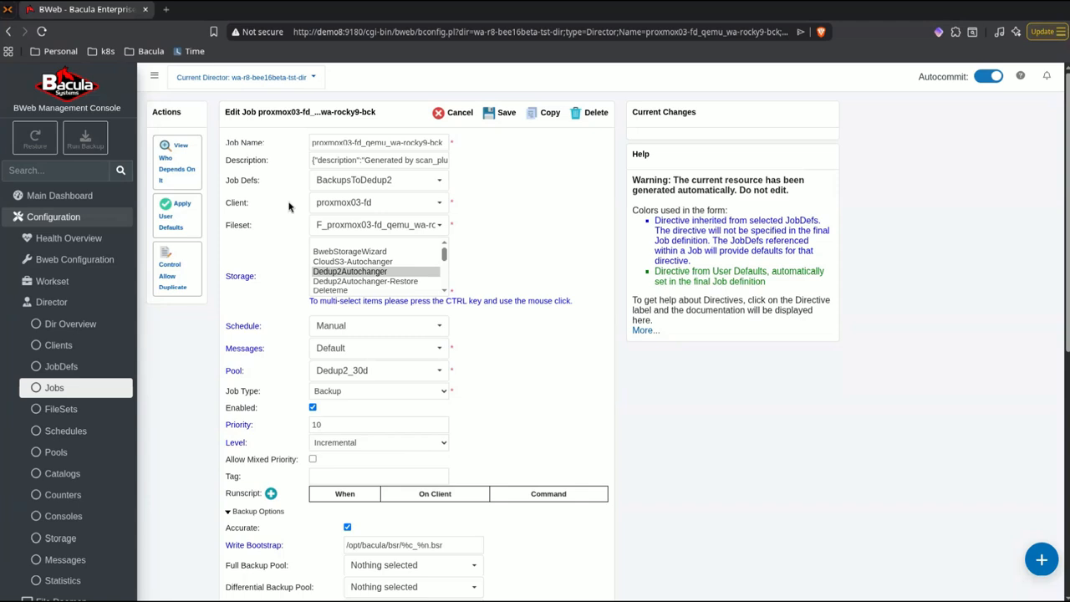
# Open the Admin_scan_qemu-pve03 automation for editing from the Automation Center.
pyautogui.click(73, 97)
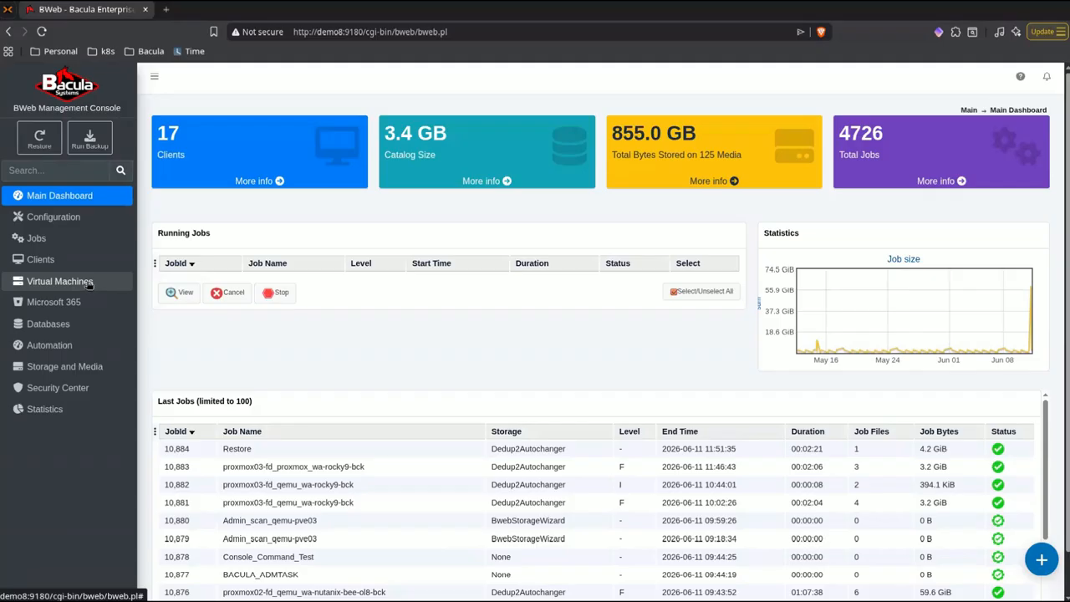
pyautogui.click(56, 347)
pyautogui.click(97, 372)
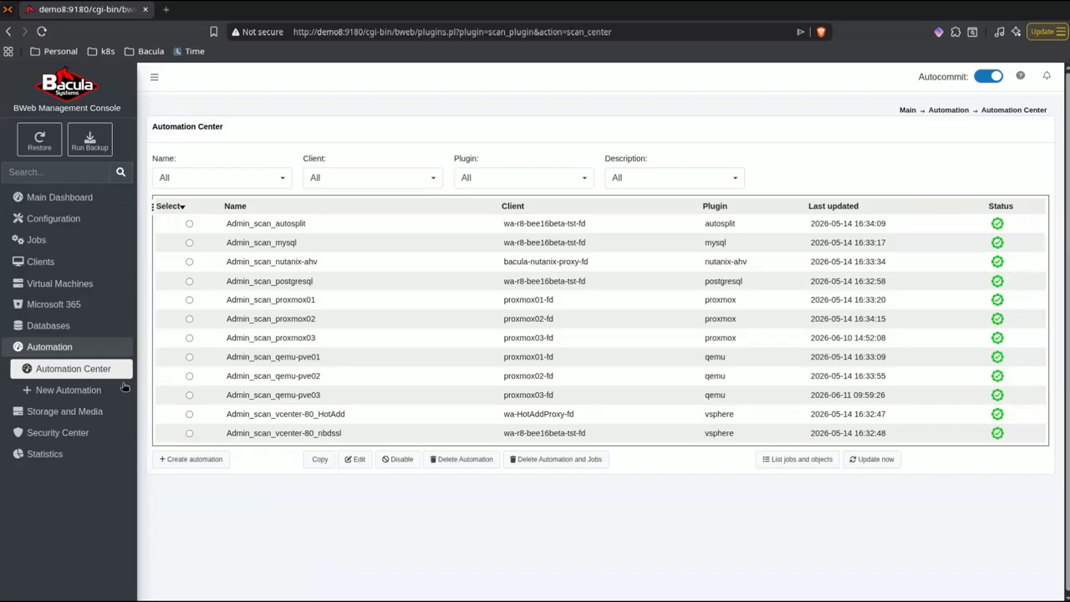
pyautogui.click(189, 394)
pyautogui.click(358, 462)
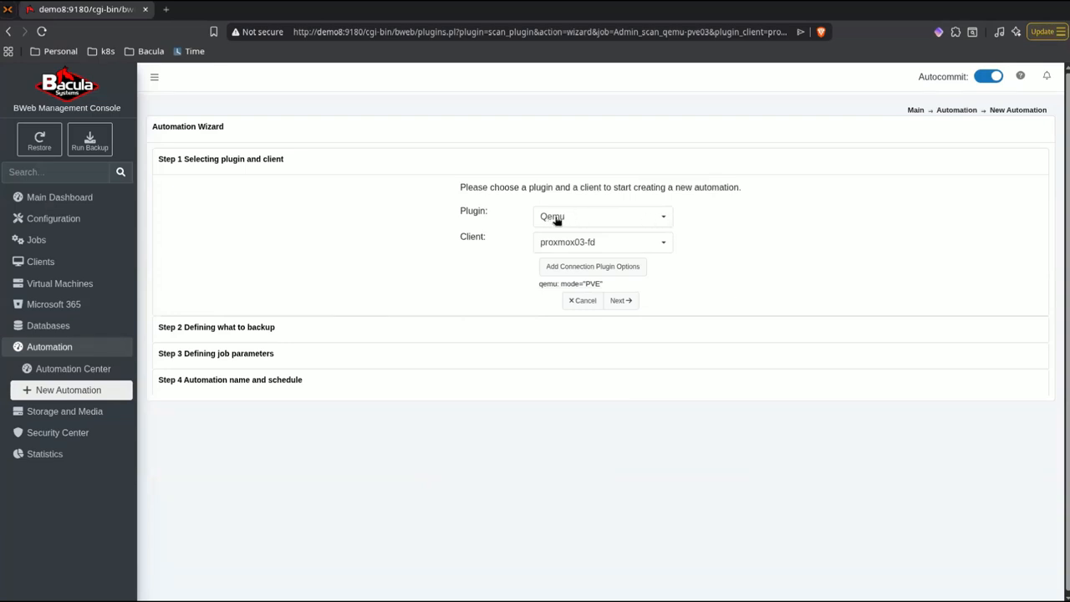
# Review the automation's available clients and Qemu connection plugin options without changing them, and continue to defining what to back up.
pyautogui.click(667, 243)
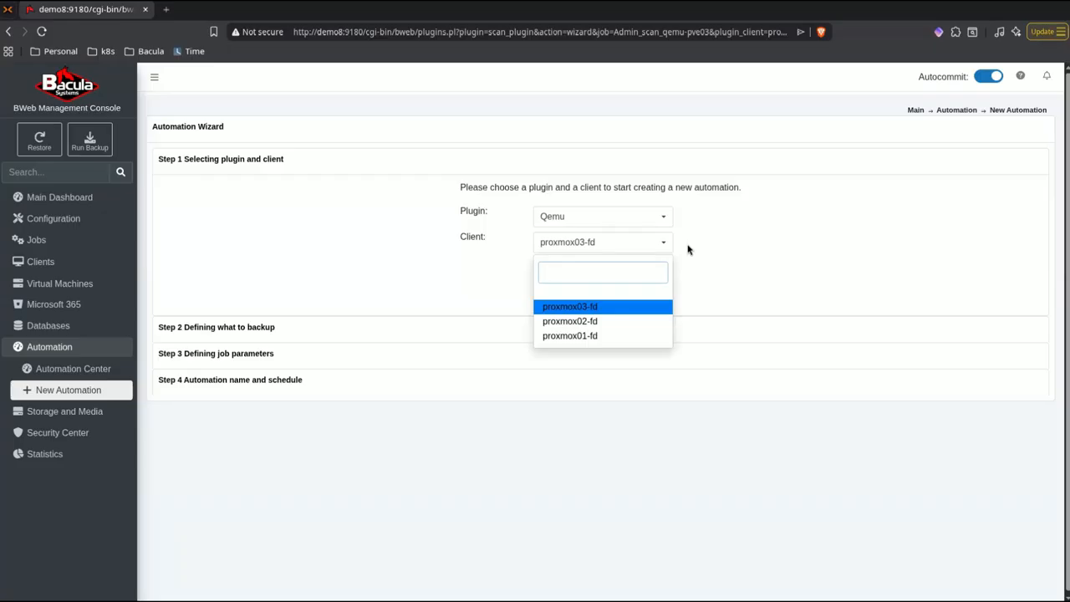
pyautogui.click(686, 246)
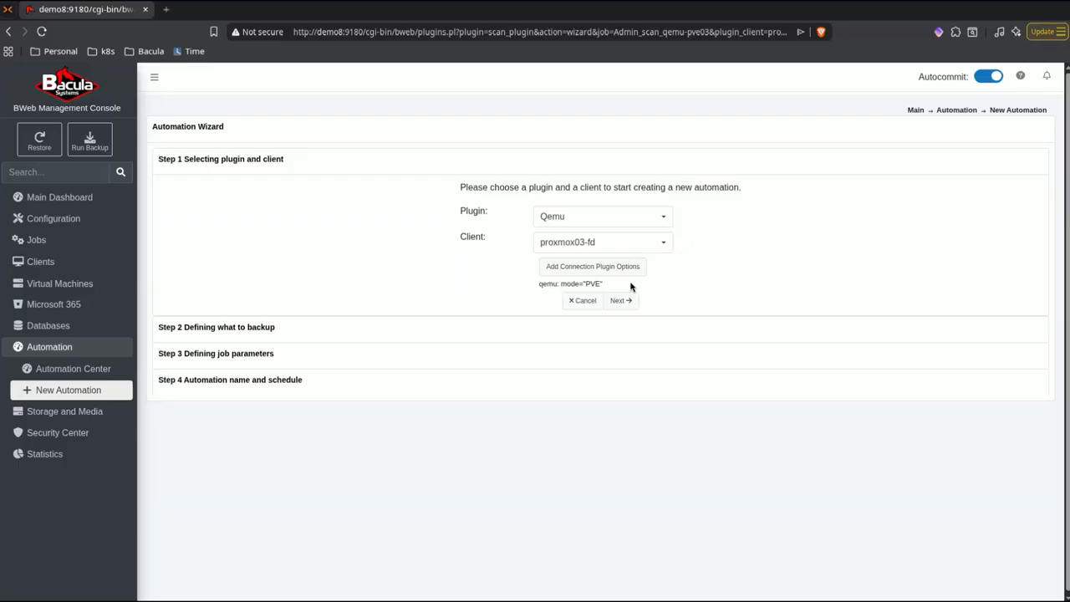
pyautogui.click(595, 268)
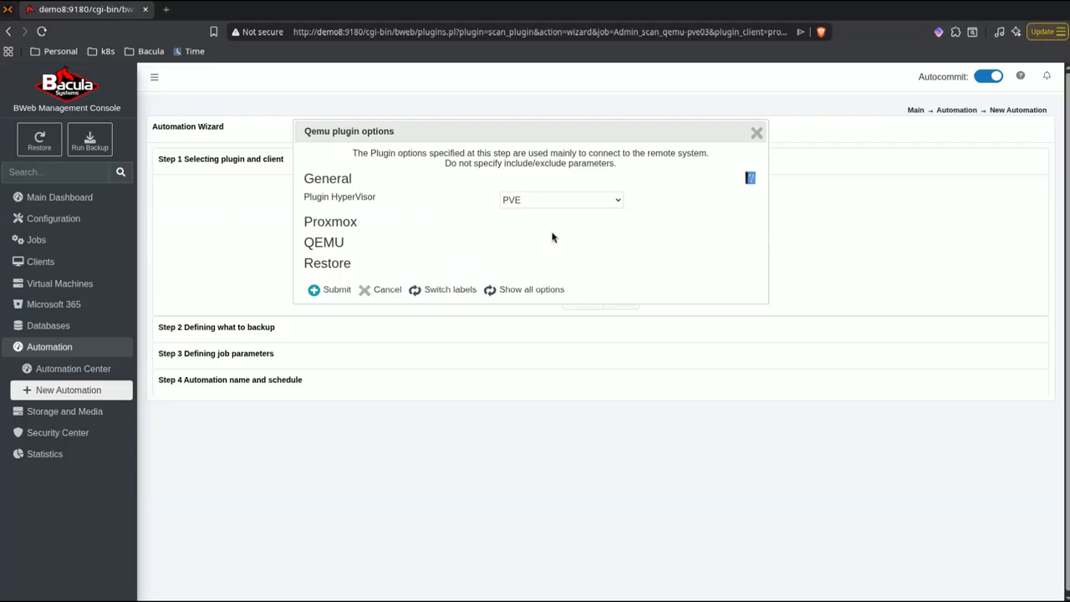
pyautogui.click(757, 135)
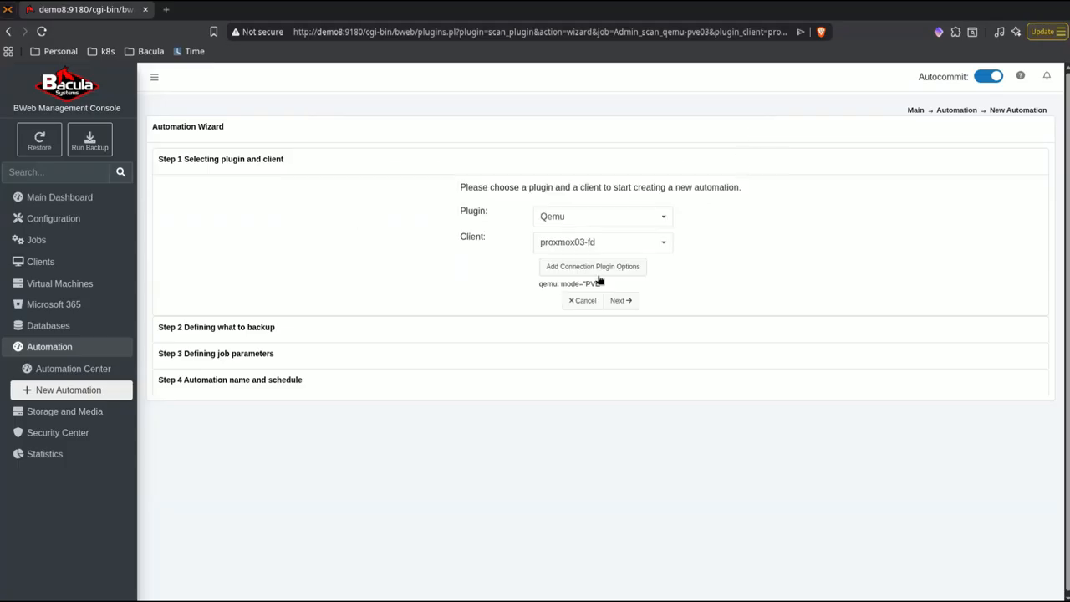
pyautogui.click(619, 301)
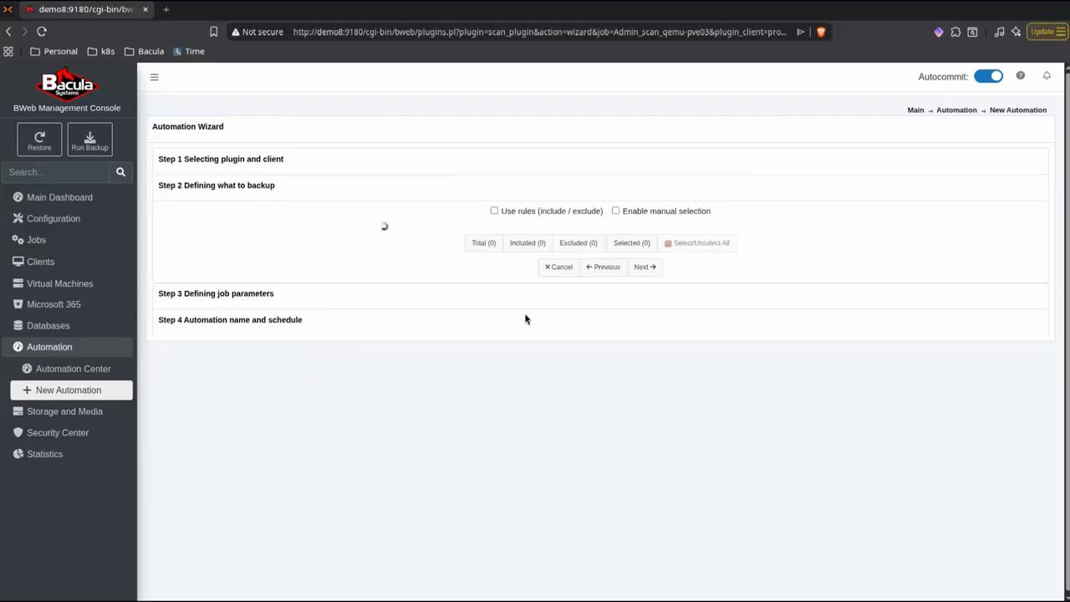
# Examine the include pattern in the automation's backup selection rules.
pyautogui.click(764, 253)
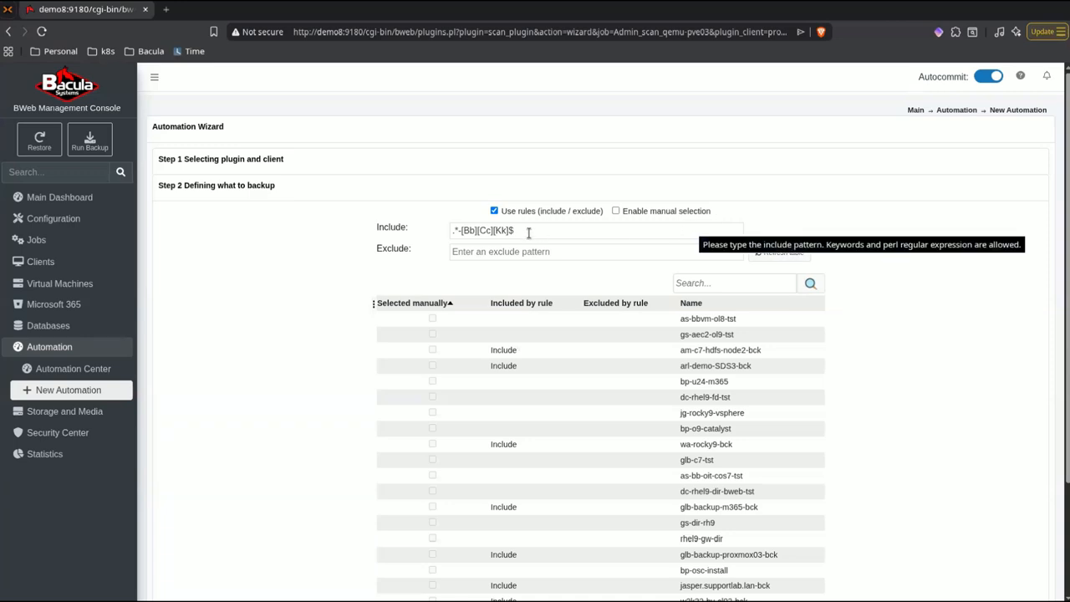
pyautogui.click(466, 231)
pyautogui.tripleClick(466, 231)
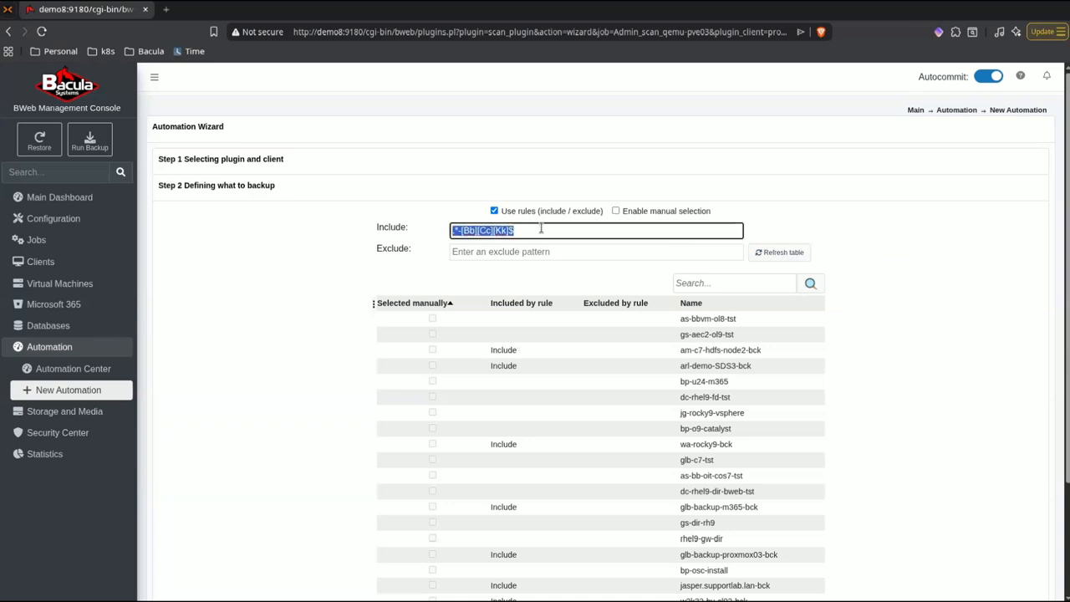
pyautogui.click(541, 229)
pyautogui.click(460, 231)
pyautogui.press('BackSpace')
# Check which VMs ending in -bck are included by the rule, and continue to defining the job parameters.
pyautogui.moveTo(746, 351); pyautogui.dragTo(721, 368)
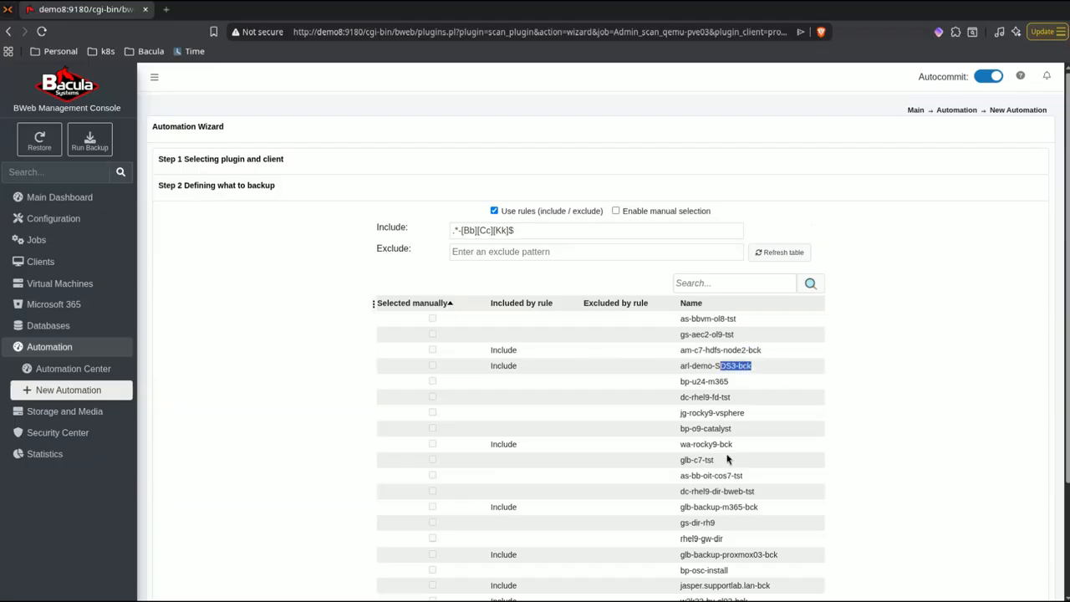
pyautogui.moveTo(718, 444); pyautogui.dragTo(736, 445)
pyautogui.scroll(-3, 794, 468)
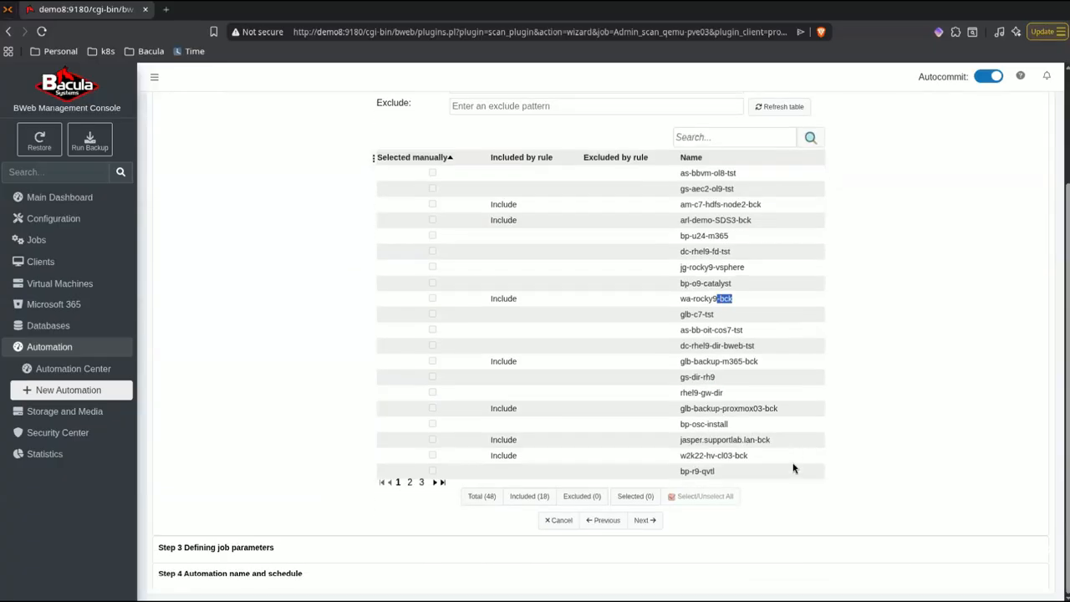
pyautogui.scroll(3, 794, 469)
pyautogui.scroll(-3, 780, 399)
pyautogui.scroll(3, 571, 265)
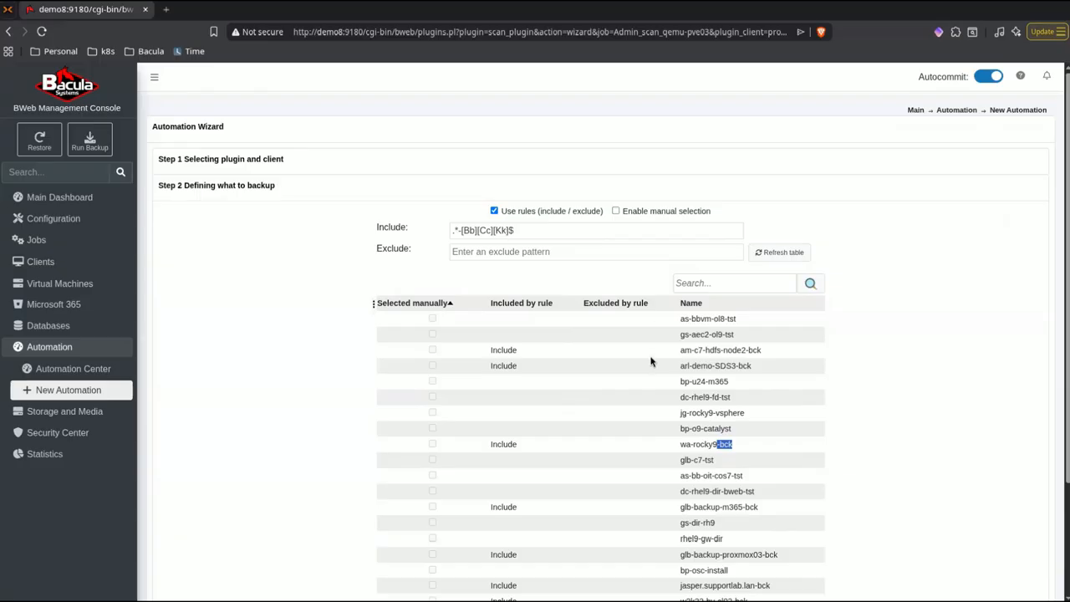
pyautogui.scroll(-3, 651, 361)
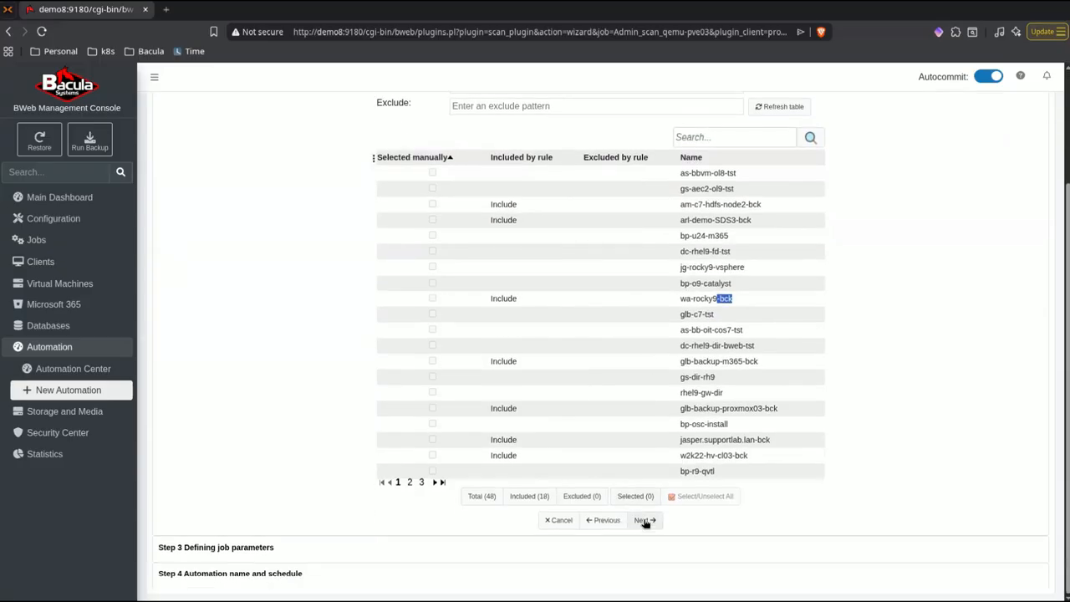
pyautogui.click(645, 521)
# Review the automation's job definition and its fileset signature and compression options without changing them.
pyautogui.click(625, 121)
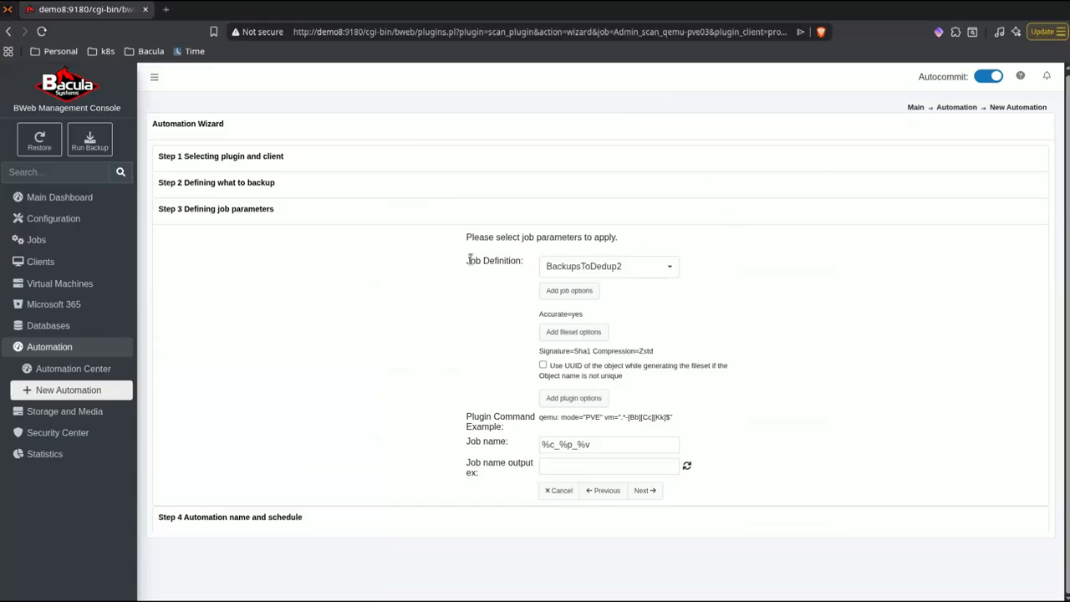
pyautogui.tripleClick(528, 262)
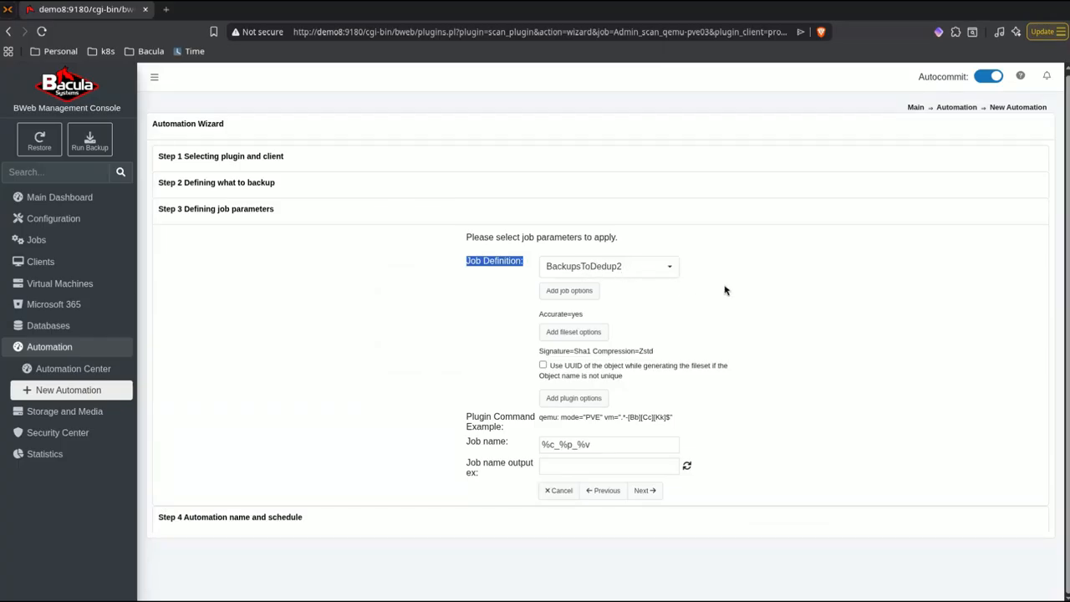
pyautogui.click(596, 335)
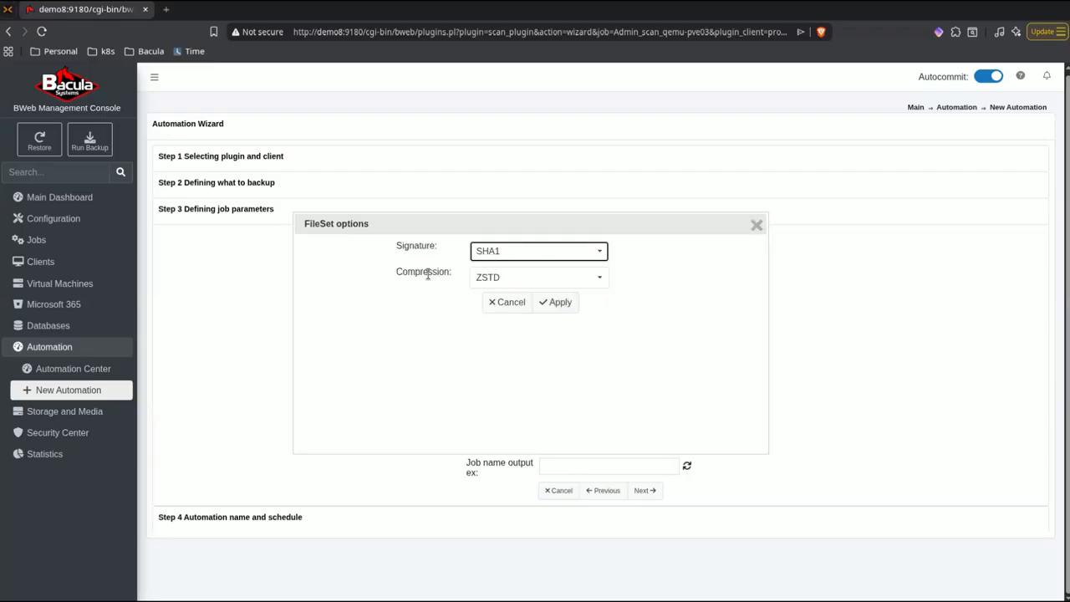
pyautogui.click(546, 302)
pyautogui.click(757, 225)
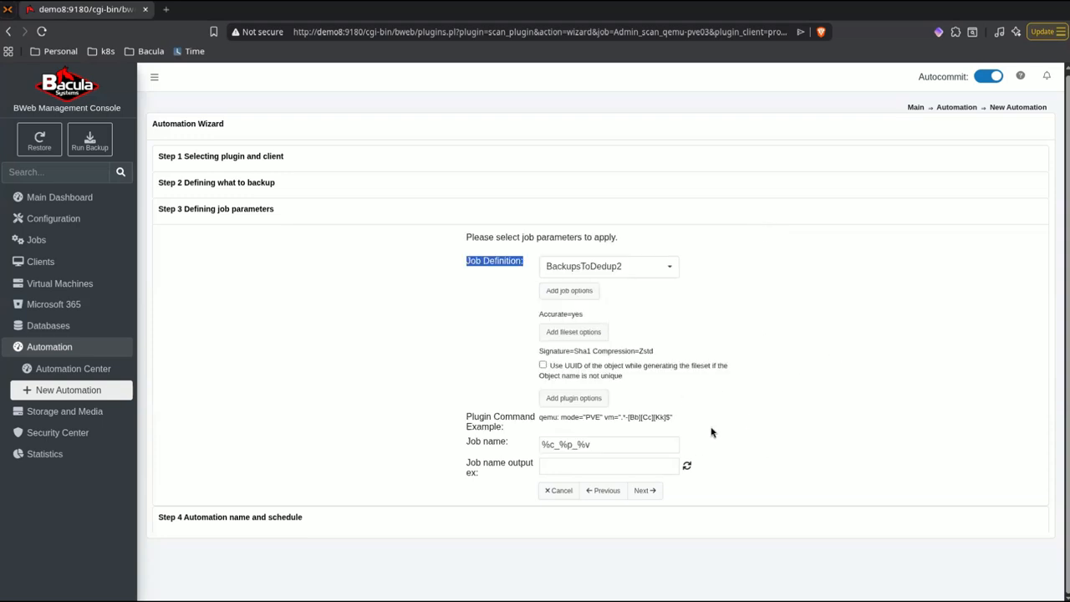
# Examine the client, plugin and VM variables in the automation's job name pattern.
pyautogui.click(598, 444)
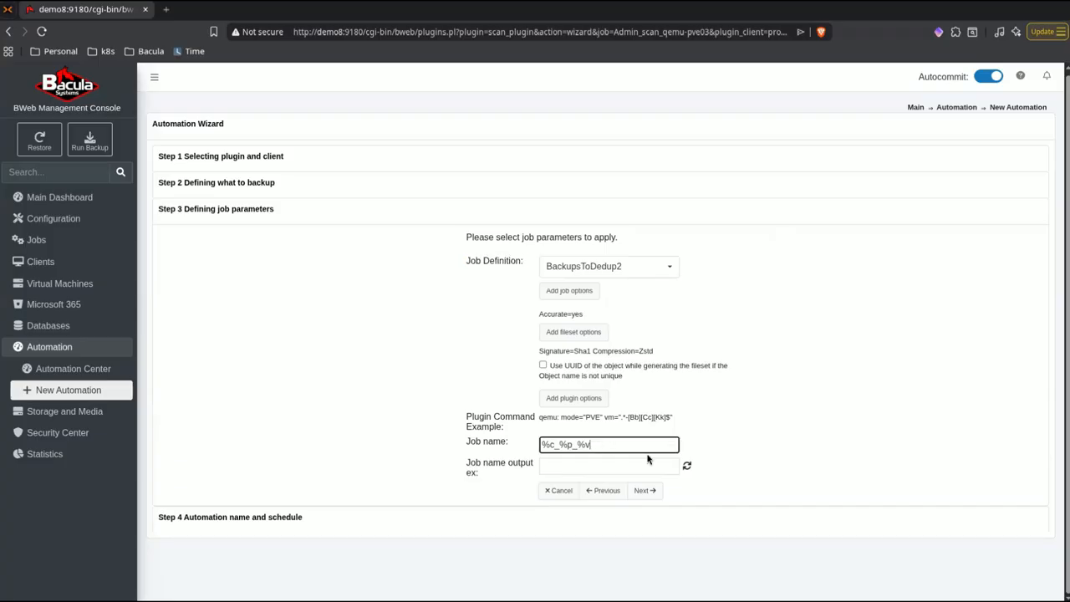
pyautogui.moveTo(554, 444); pyautogui.dragTo(535, 445)
pyautogui.moveTo(574, 444); pyautogui.dragTo(601, 444)
pyautogui.click(758, 426)
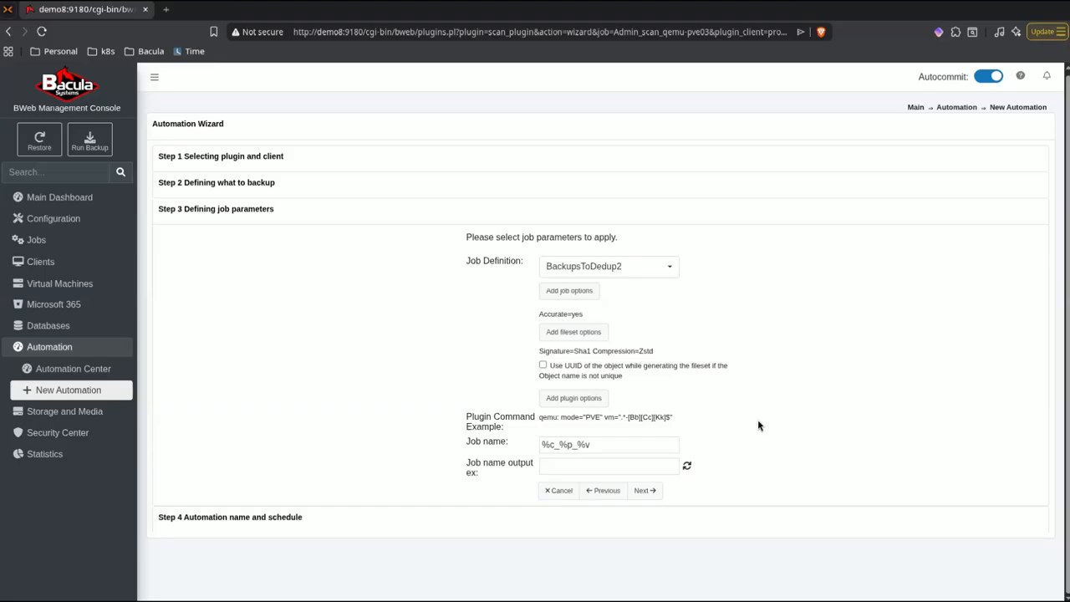
# Generate an example job name from the %c_%p_%v pattern and examine its parts.
pyautogui.click(613, 446)
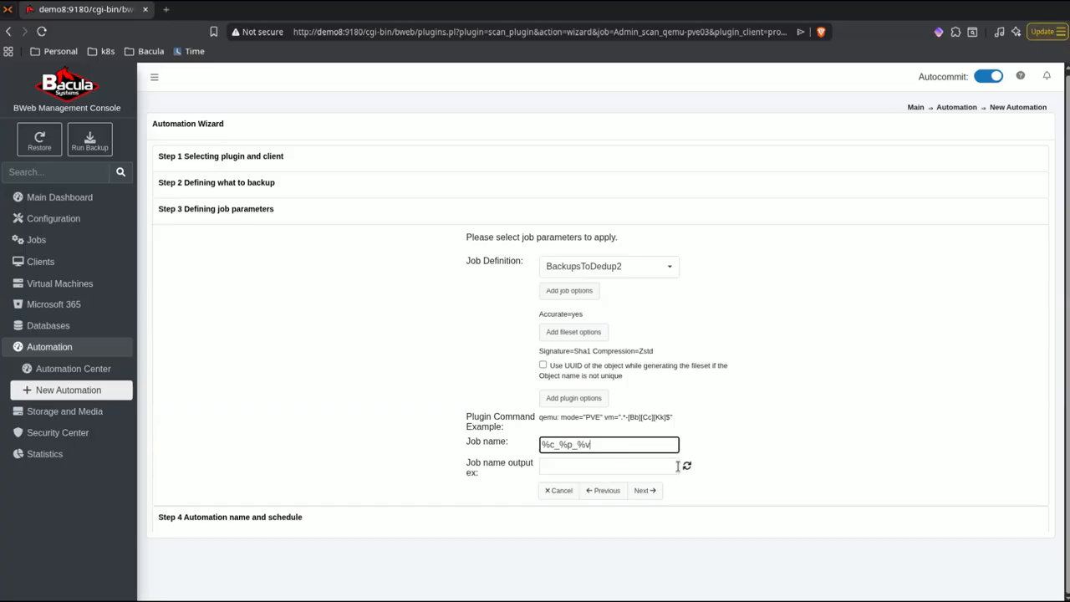
pyautogui.click(686, 466)
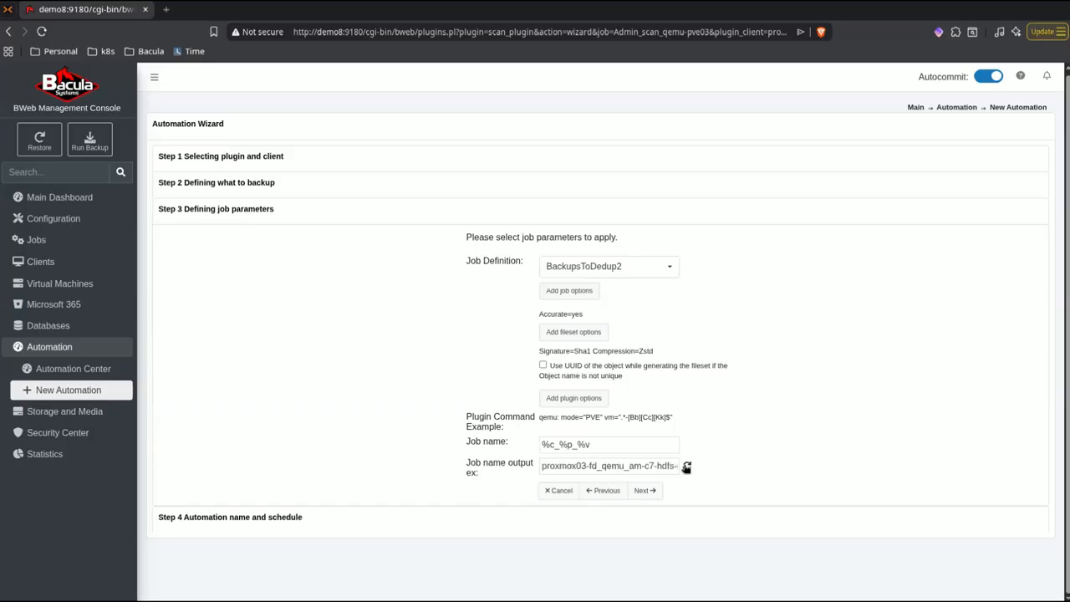
pyautogui.moveTo(541, 466); pyautogui.dragTo(595, 466)
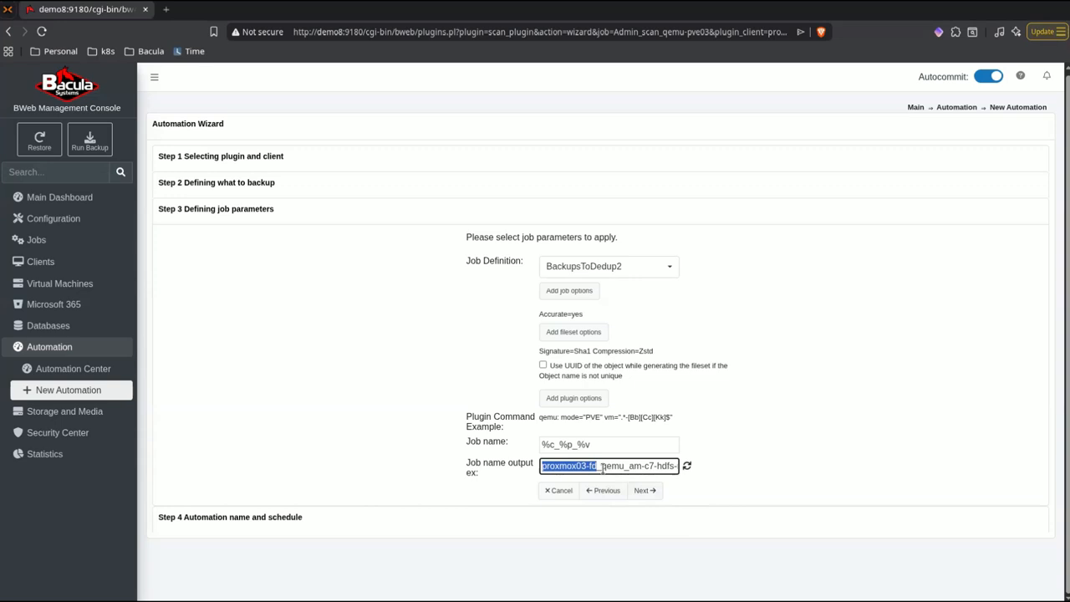
pyautogui.moveTo(601, 465); pyautogui.dragTo(684, 466)
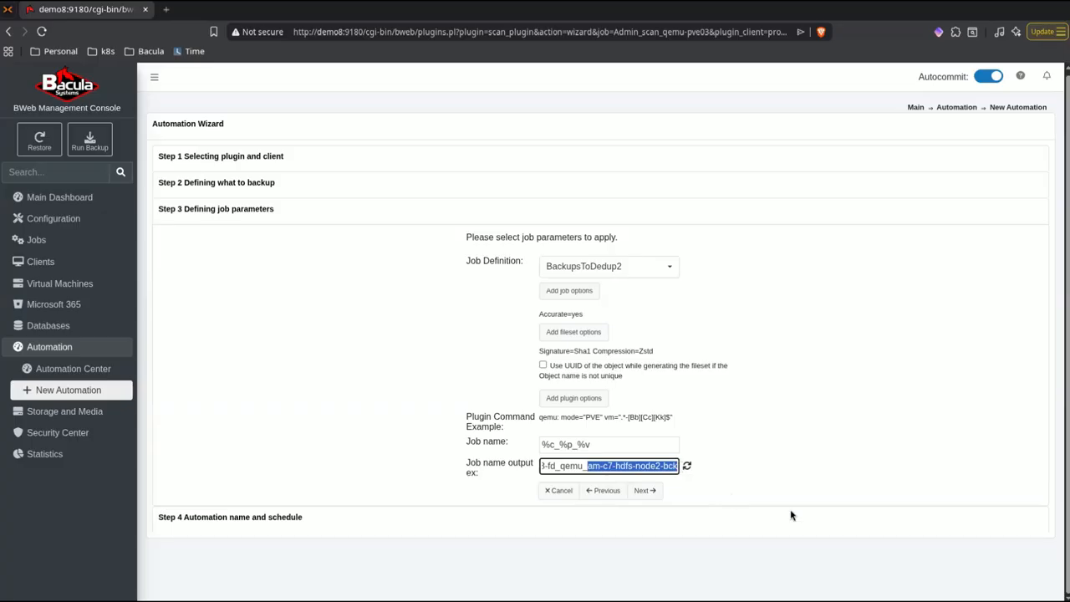
pyautogui.click(686, 465)
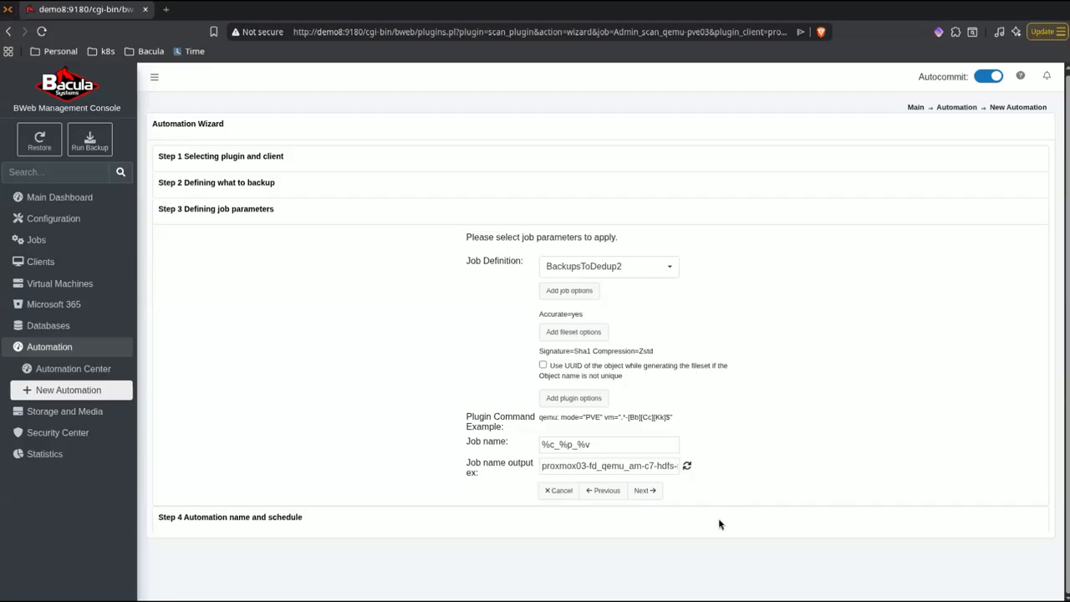
# Continue to the automation name and schedule, review the options for existing resources and unused jobs, and cancel the wizard.
pyautogui.click(644, 491)
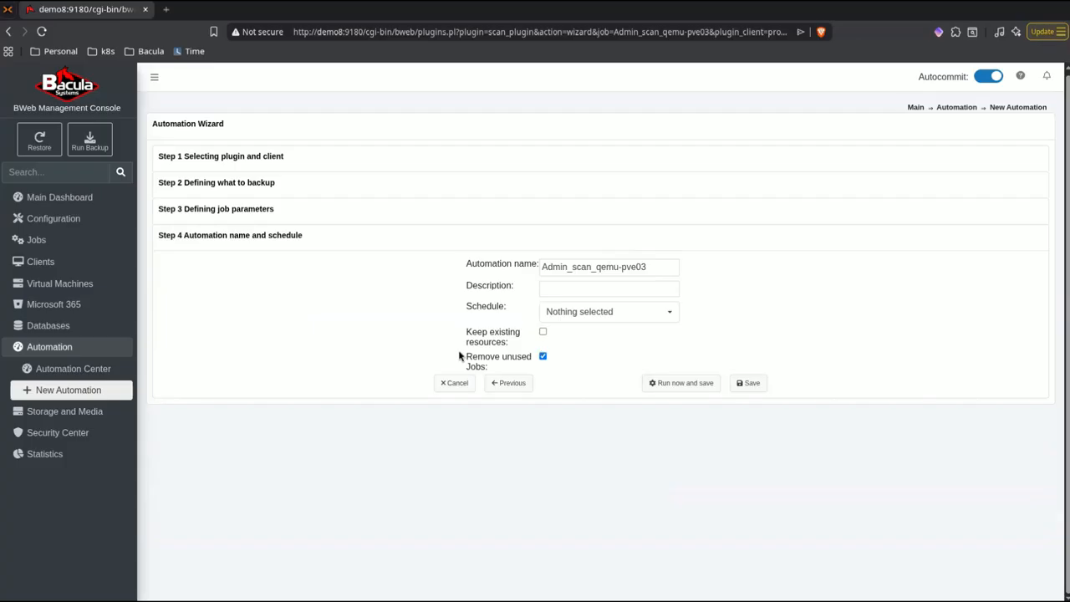
pyautogui.moveTo(467, 354)
pyautogui.click(454, 383)
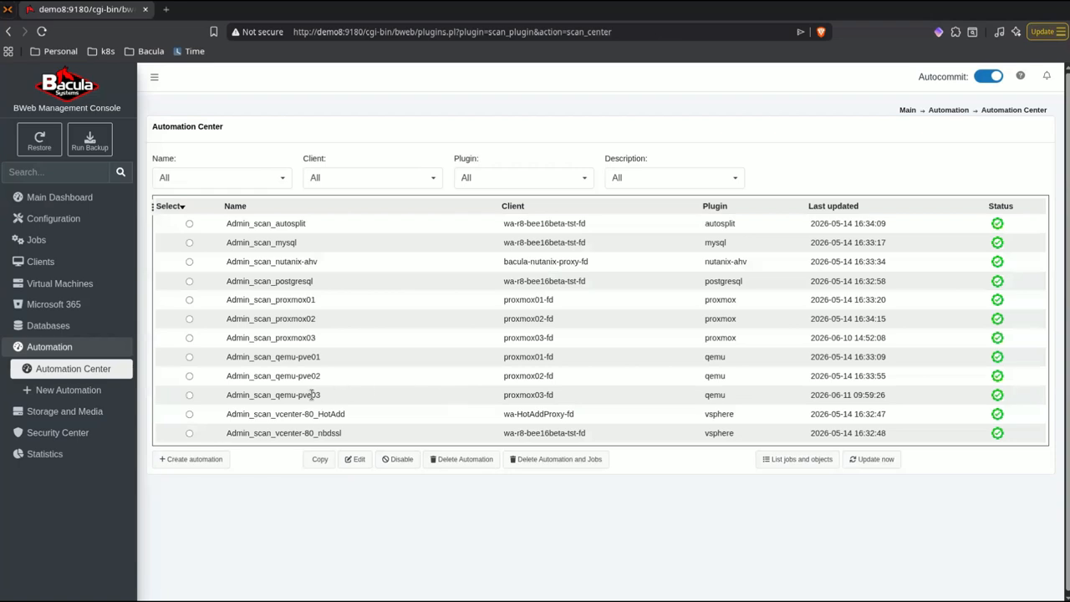
# Run an immediate update of the Admin_scan_qemu-pve03 automation and open its latest job run from the job overview.
pyautogui.click(190, 395)
pyautogui.click(872, 461)
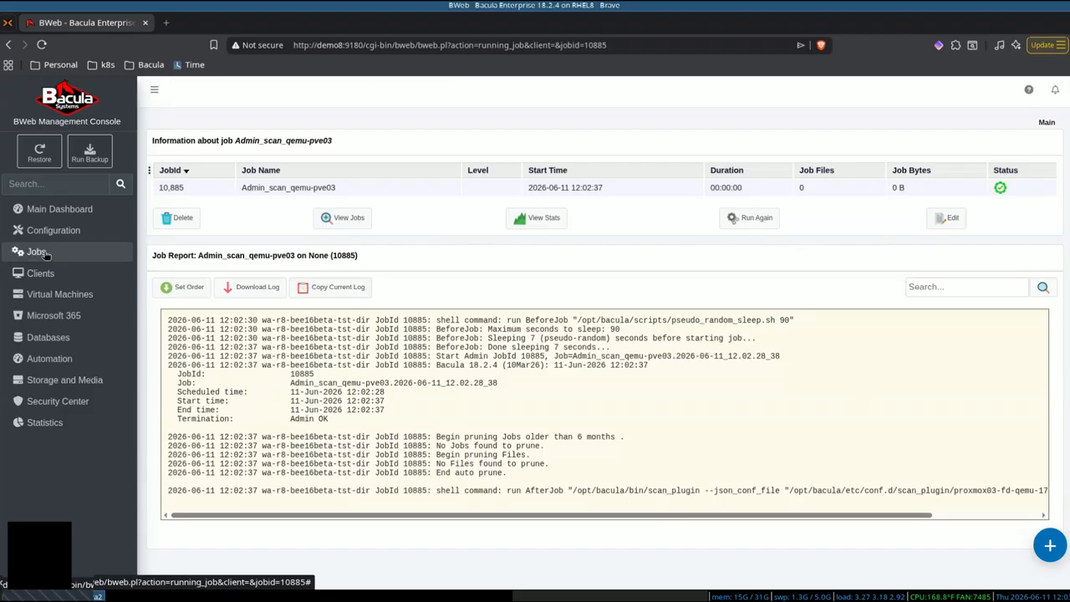
pyautogui.click(37, 252)
pyautogui.click(77, 277)
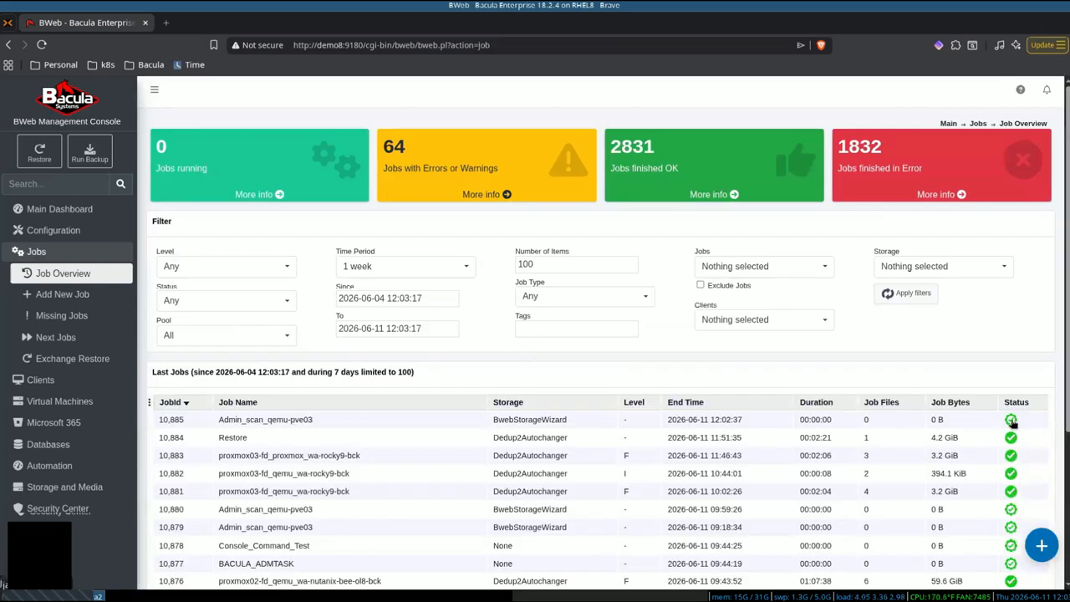
pyautogui.click(1011, 422)
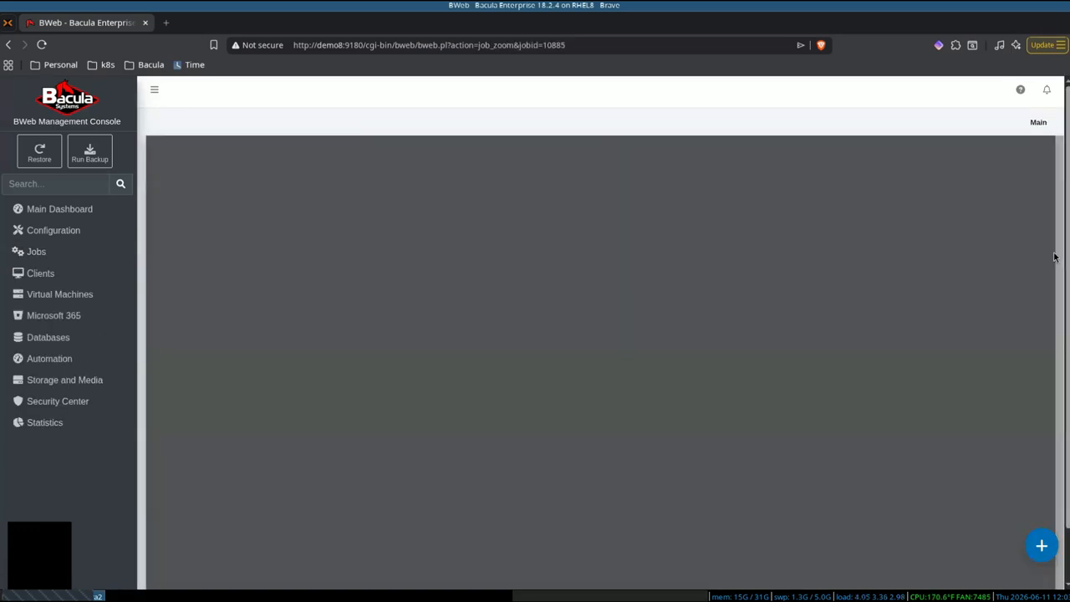
# Examine the scan report in the job log, including its client, plugin, object count and the status symbols for the scanned VMs.
pyautogui.scroll(-3, 743, 378)
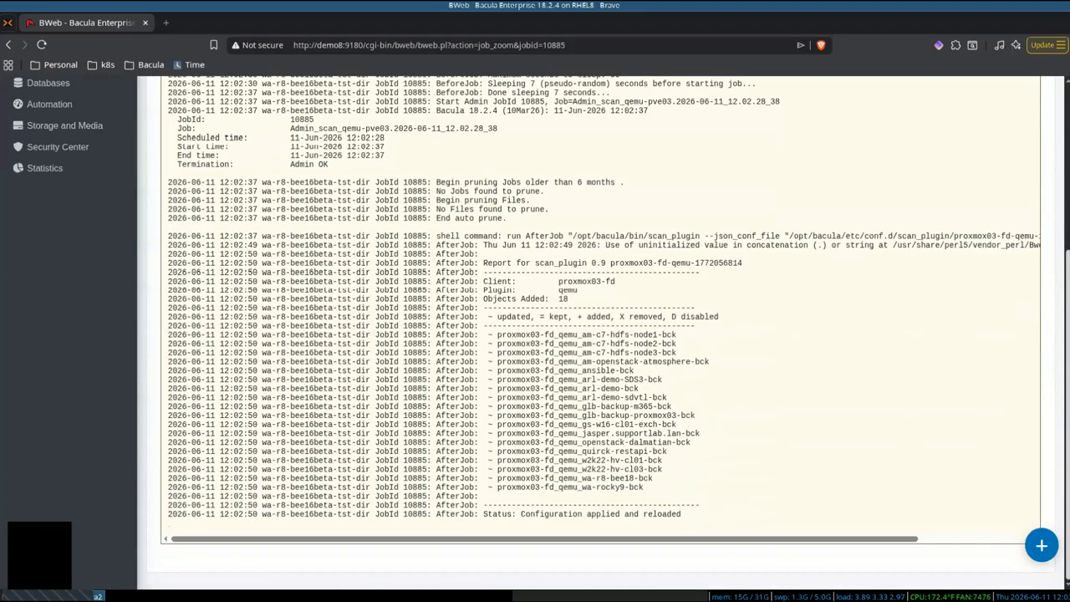
pyautogui.moveTo(482, 264); pyautogui.dragTo(752, 268)
pyautogui.click(760, 289)
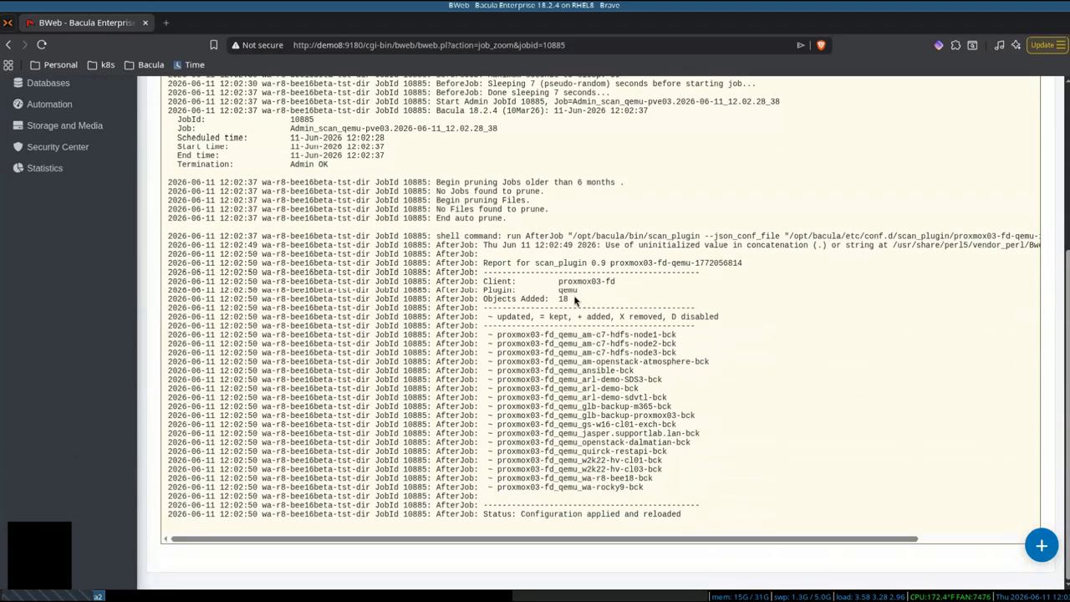
pyautogui.moveTo(557, 282); pyautogui.dragTo(583, 308)
pyautogui.moveTo(489, 316); pyautogui.dragTo(531, 317)
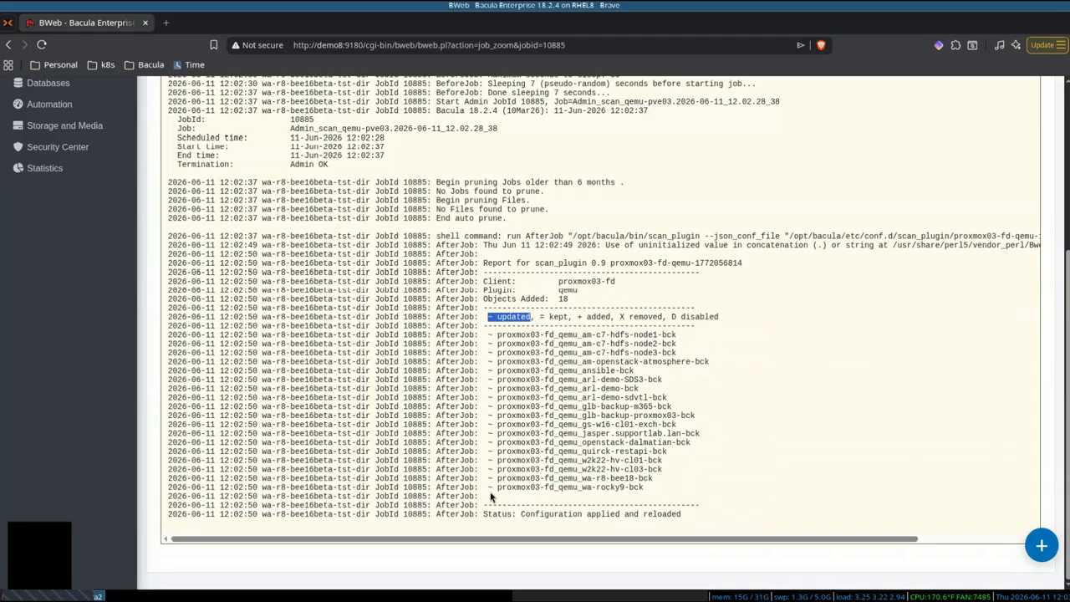
pyautogui.moveTo(573, 317); pyautogui.dragTo(664, 316)
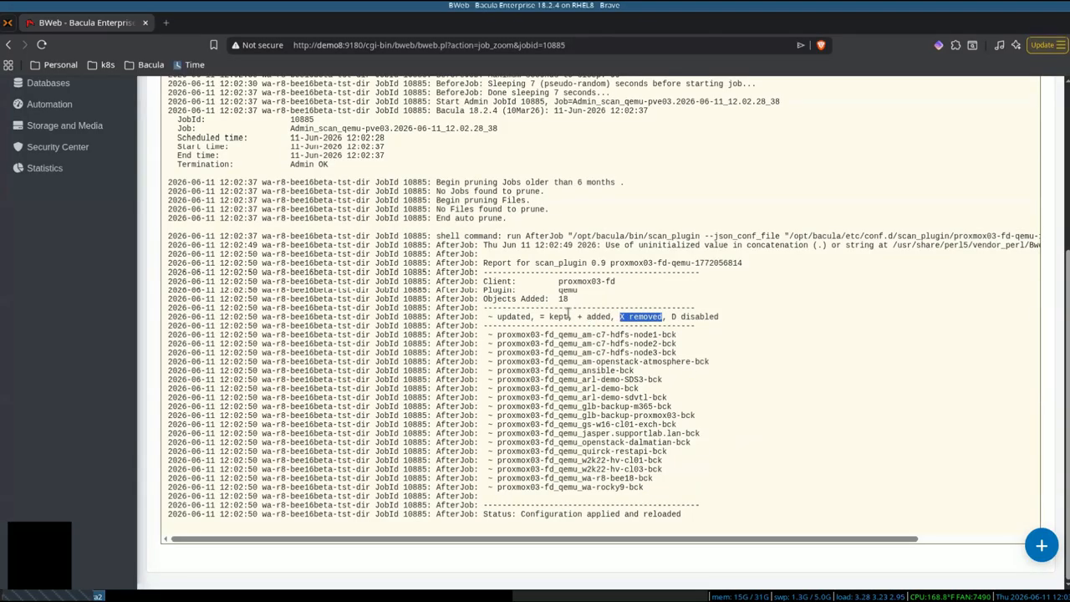
pyautogui.scroll(3, 520, 291)
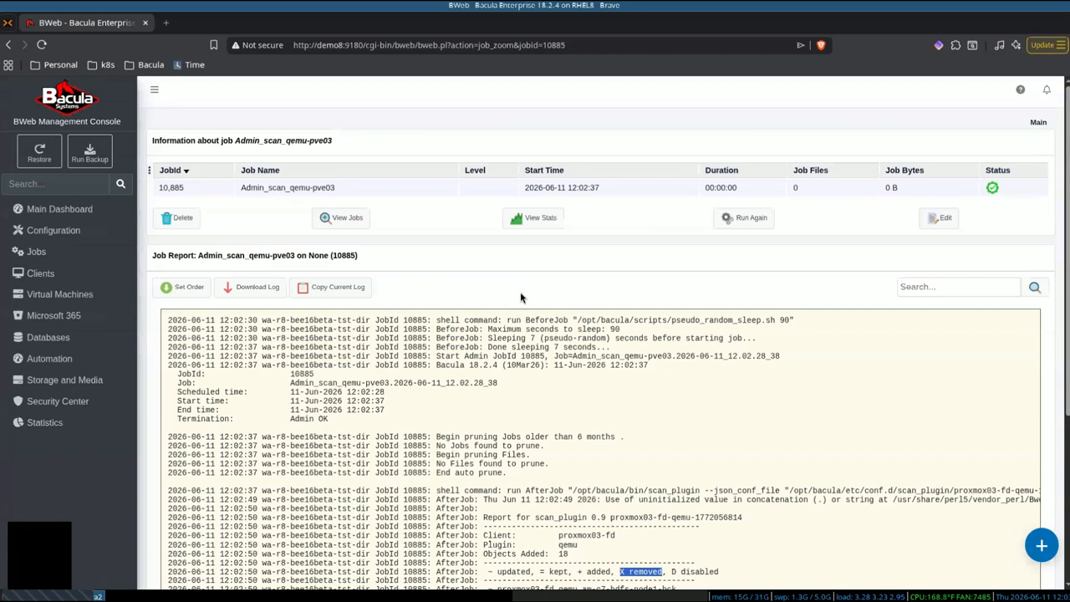